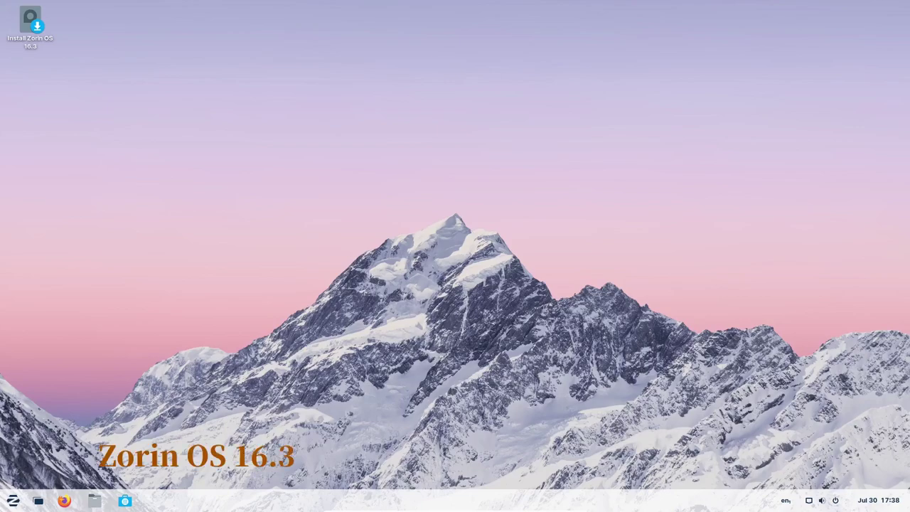
Step: Open the file manager and view its version information in the About dialog
click(94, 500)
click(596, 114)
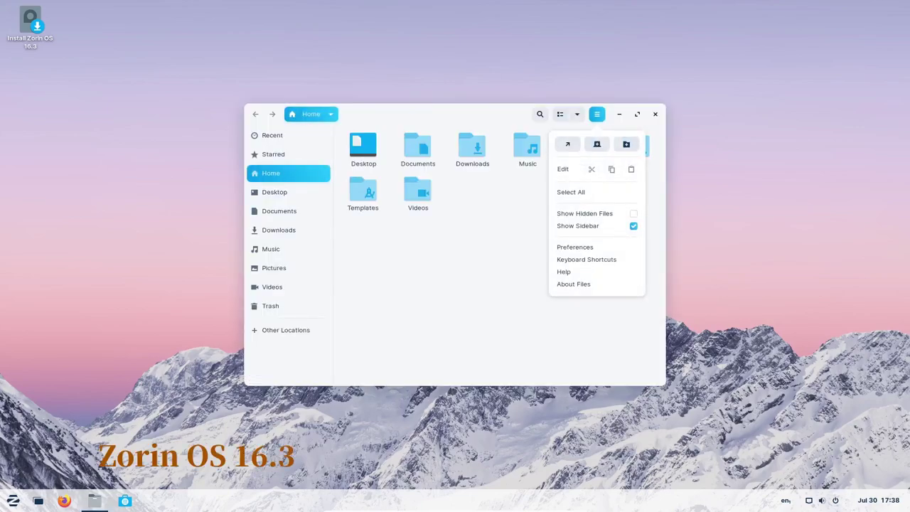
click(573, 283)
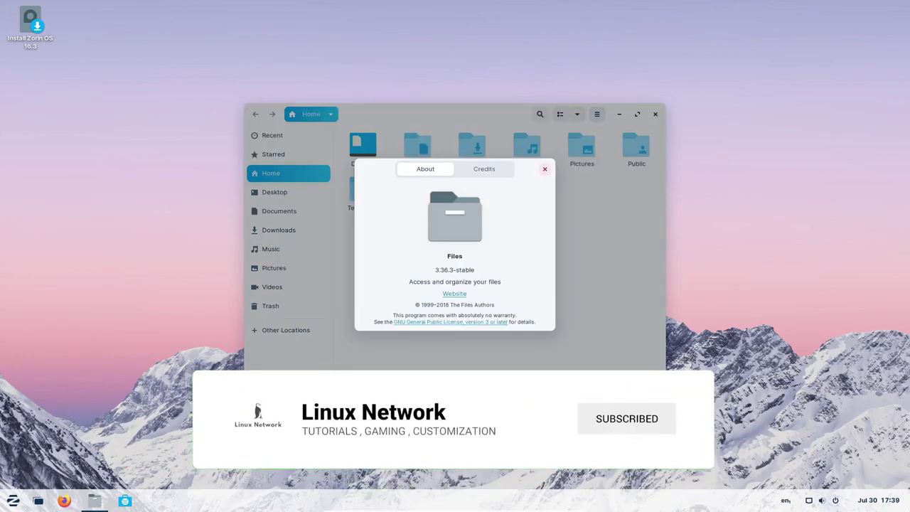
click(544, 169)
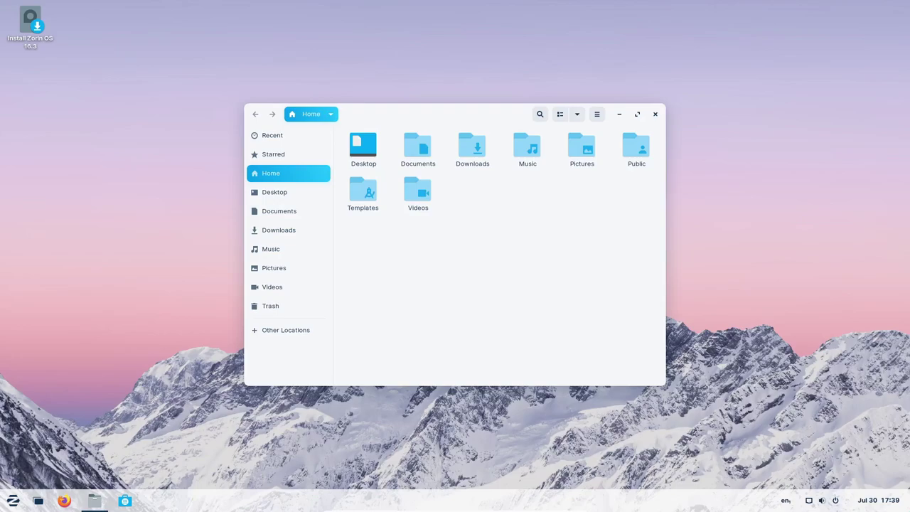
Step: Enlarge the file manager window, widen its sidebar slightly, and close the window
drag(666, 385, 692, 419)
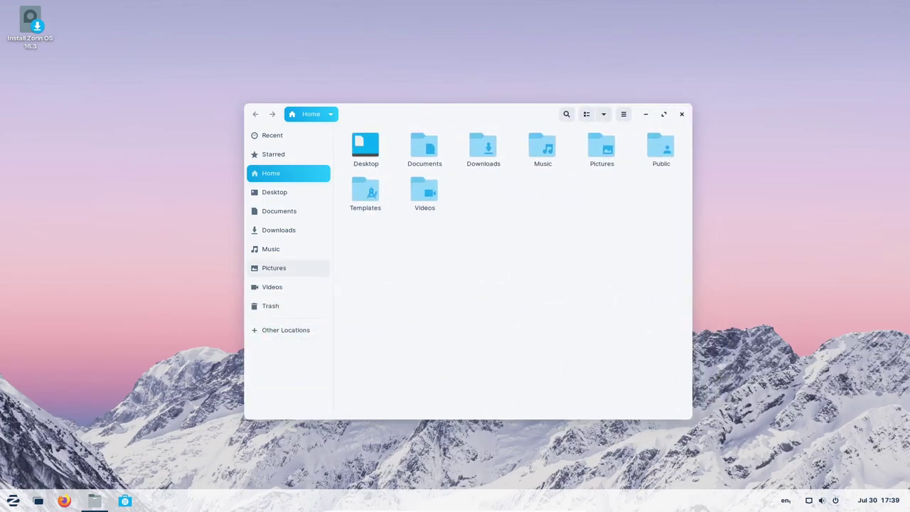
mouse_move(331, 268)
mouse_down()
mouse_move(504, 268)
mouse_move(317, 268)
mouse_move(346, 268)
mouse_up()
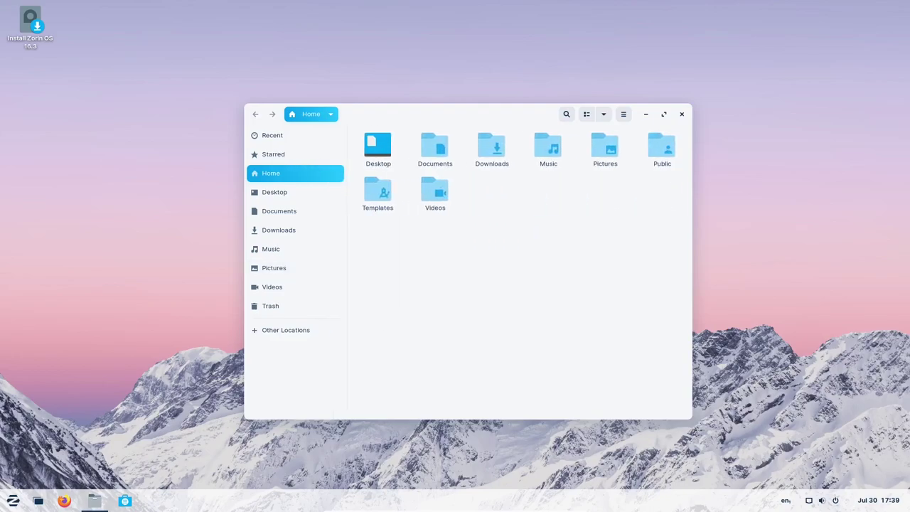
click(681, 114)
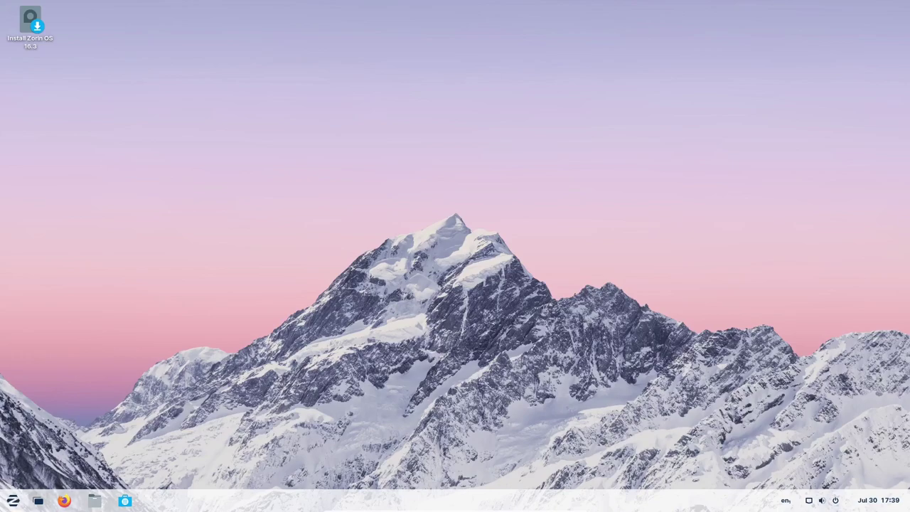
Step: Find and launch the Terminal from the application launcher and view its version information
click(13, 501)
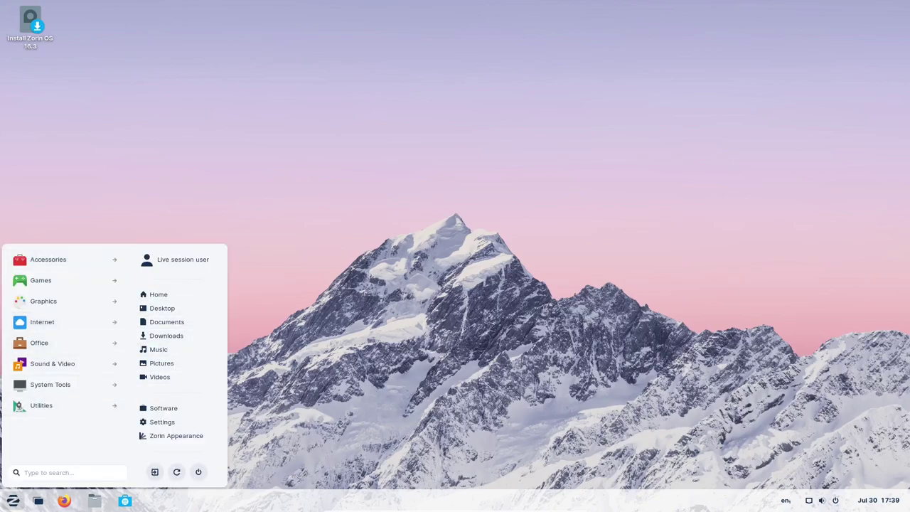
click(69, 473)
text(ter)
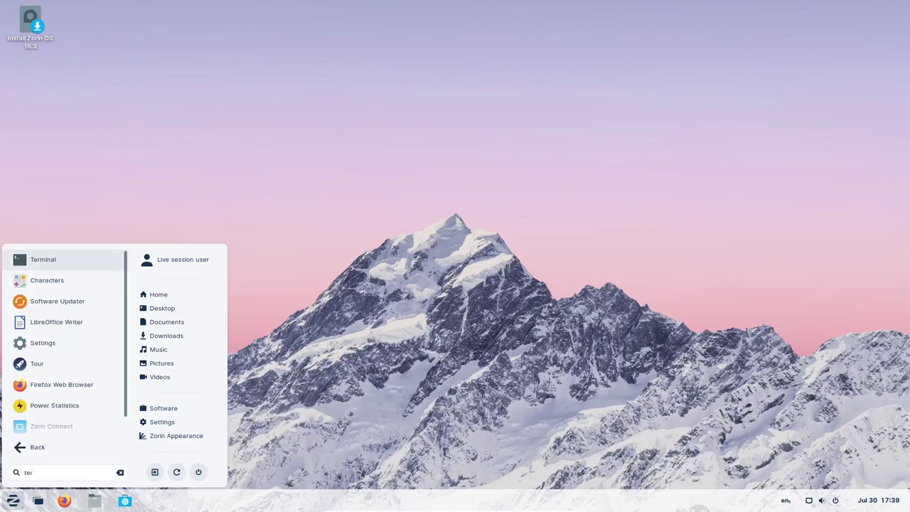
key(Return)
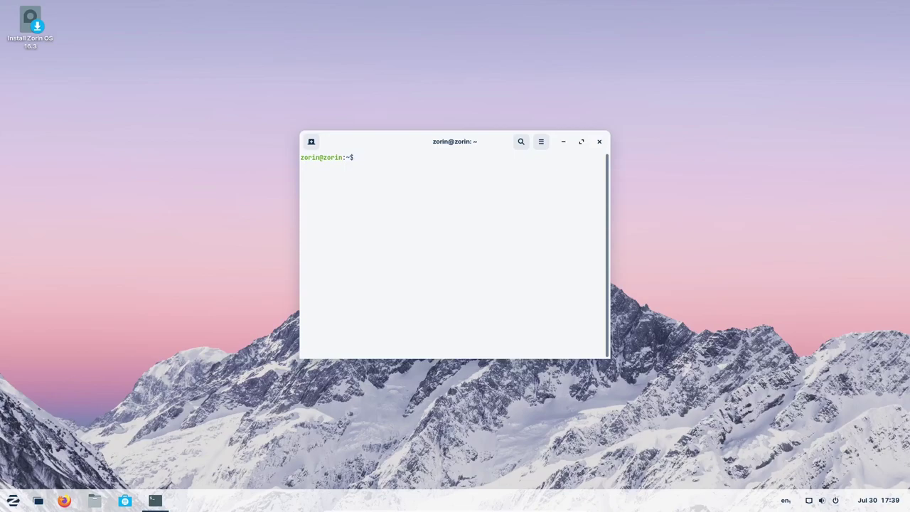
click(540, 141)
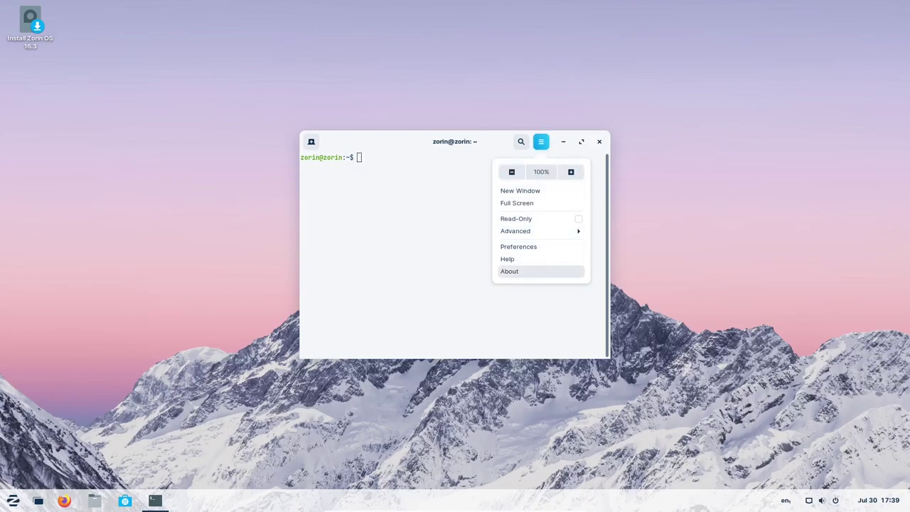
click(512, 271)
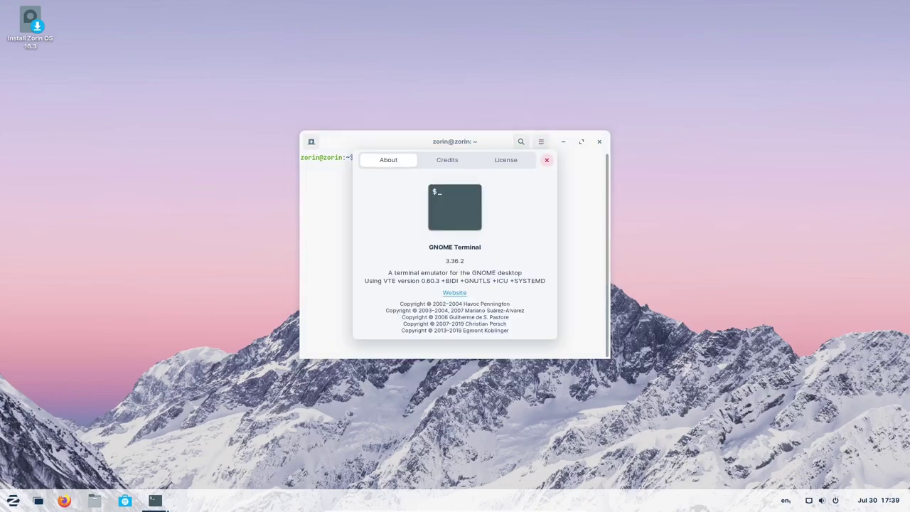
key(Escape)
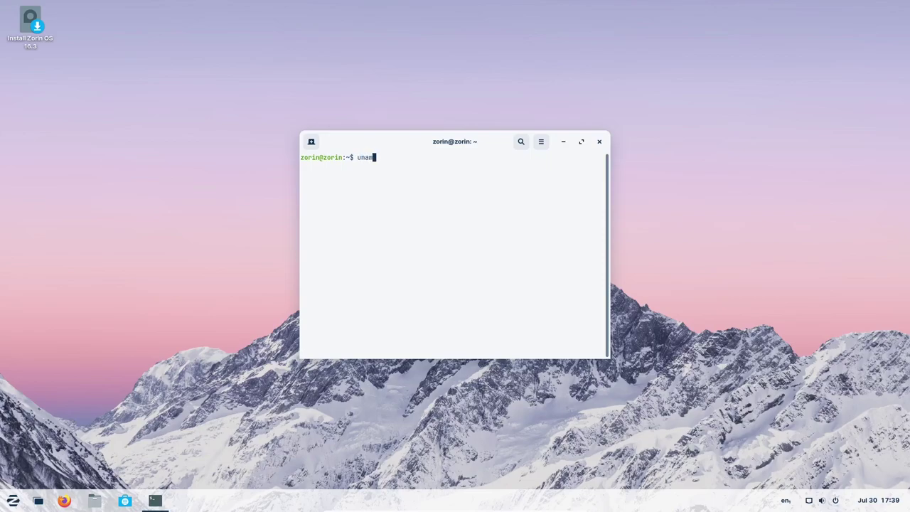
Step: Check the system and kernel details with uname -a and uname -r, and close the terminal
text(uname -a)
key(Return)
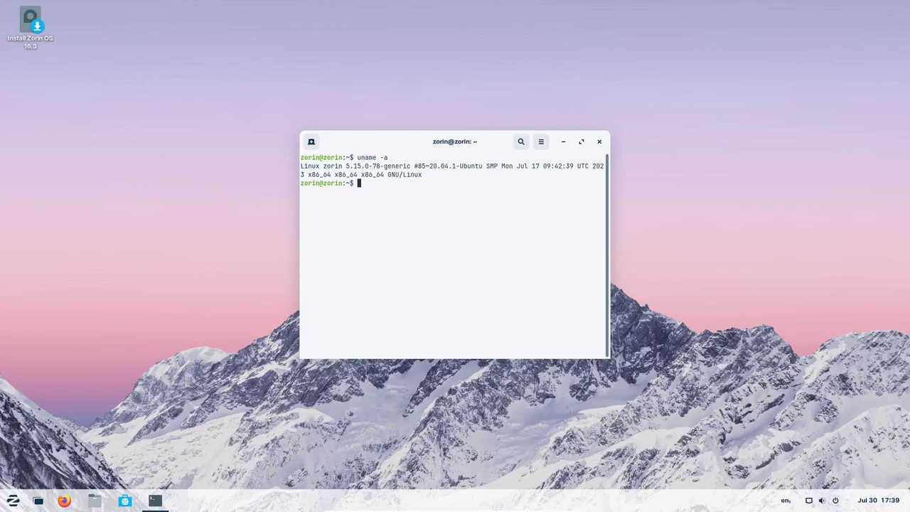
text(uname -r)
key(Return)
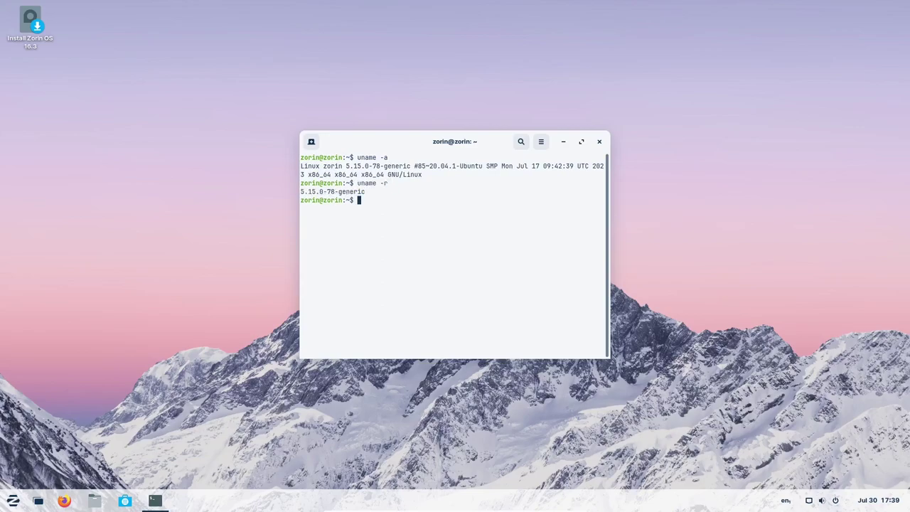
click(599, 141)
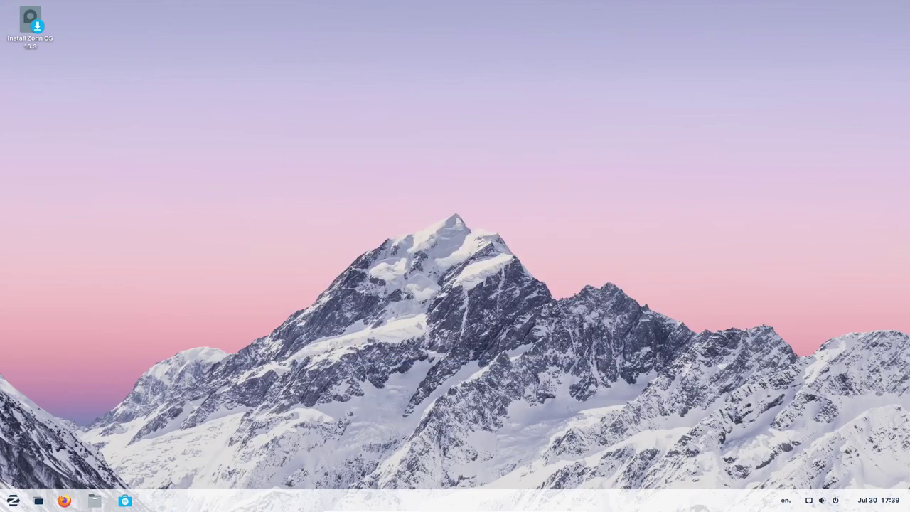
Step: Reopen the file manager briefly to check its Home folder window and close it
click(95, 501)
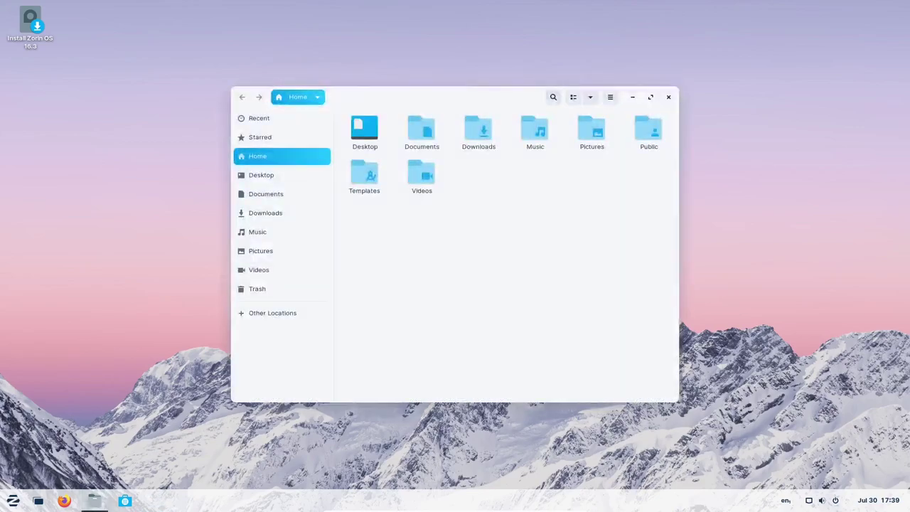
click(668, 96)
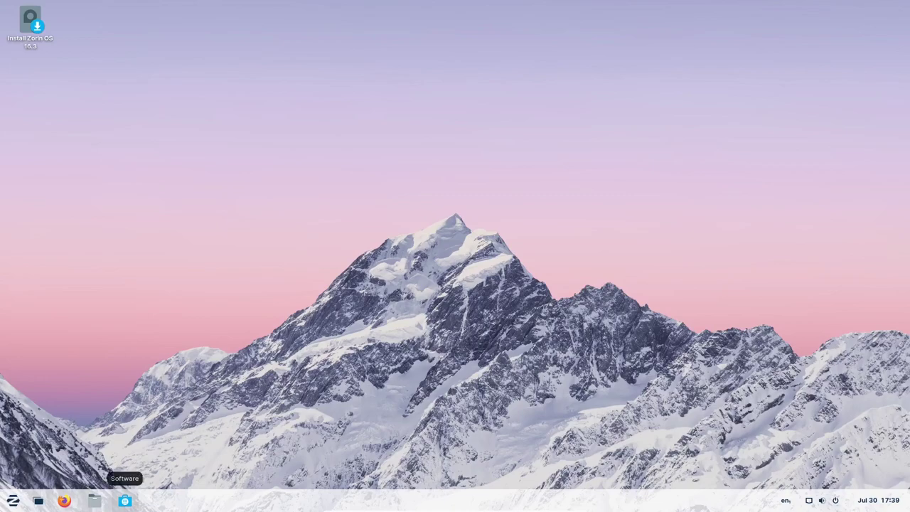
Step: Open the Software store and look through its Explore page down to the categories
click(124, 500)
scroll(455, 256, down, 3)
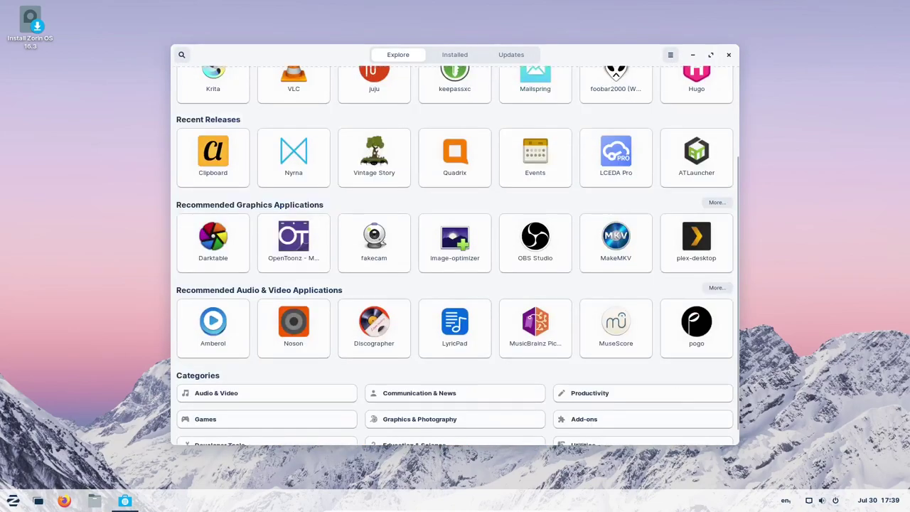
scroll(455, 255, down, 1)
scroll(454, 256, up, 4)
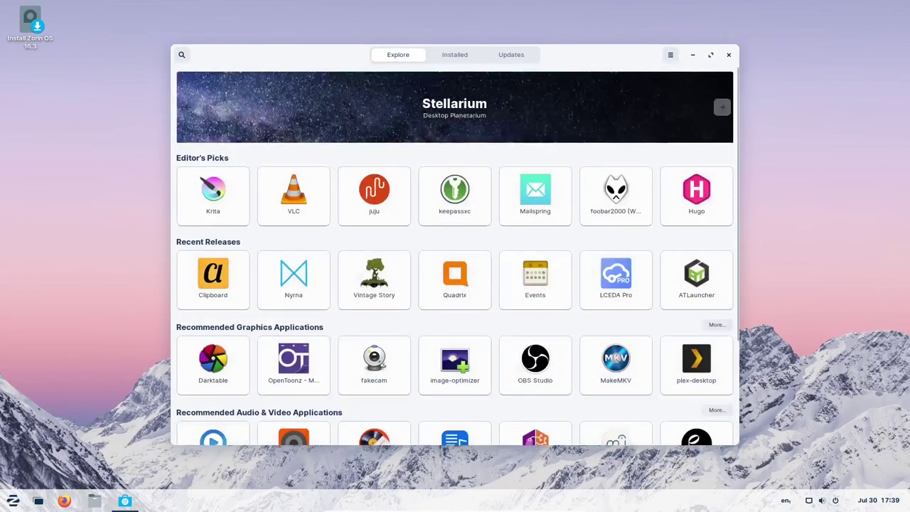
Step: View the Software store's version information in its About dialog and close the store
click(671, 55)
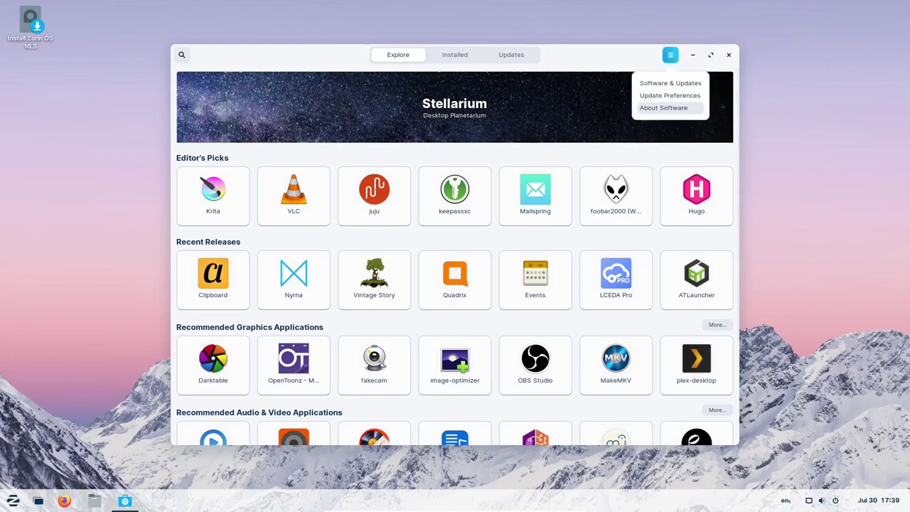
click(663, 108)
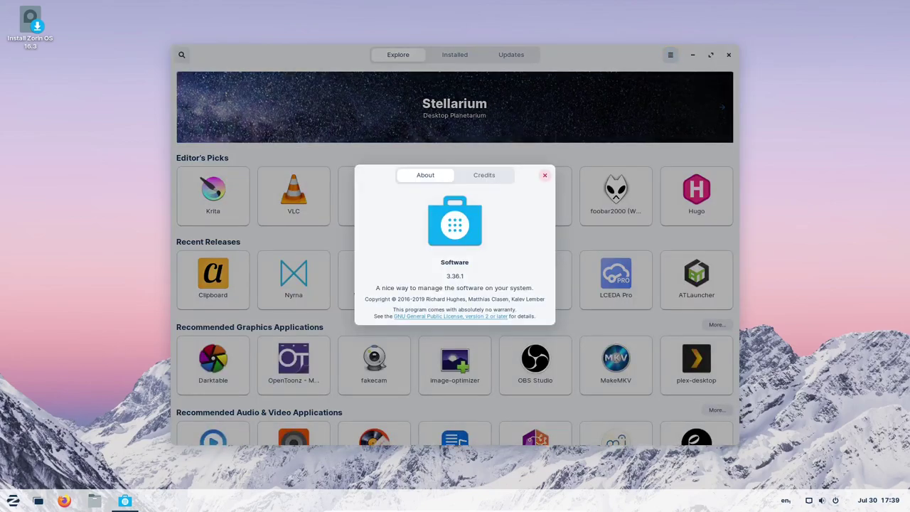
click(544, 175)
click(728, 54)
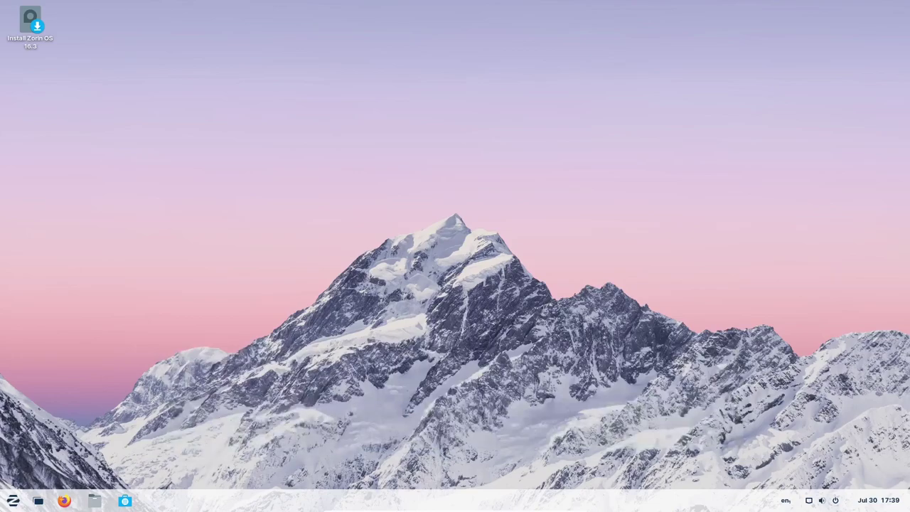
Step: Look at the applications in the launcher's Accessories category and return to the category list
click(13, 500)
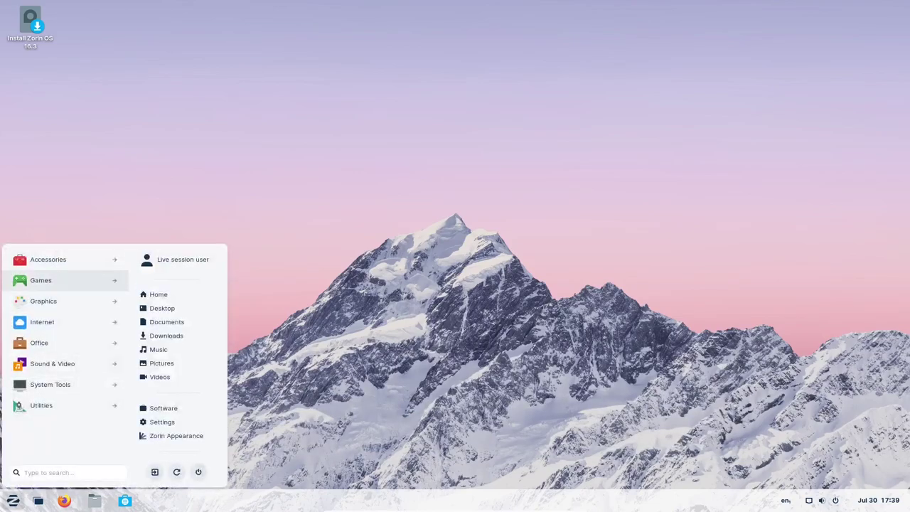
click(65, 259)
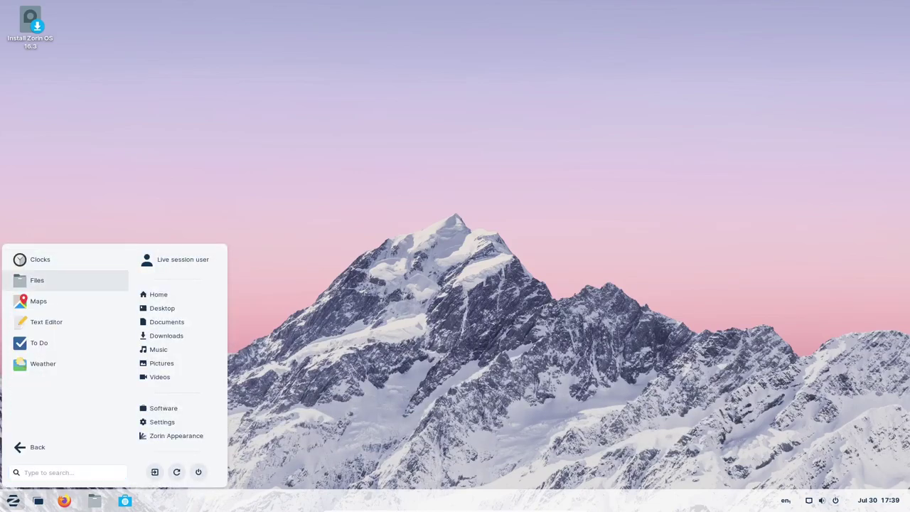
key(Down)
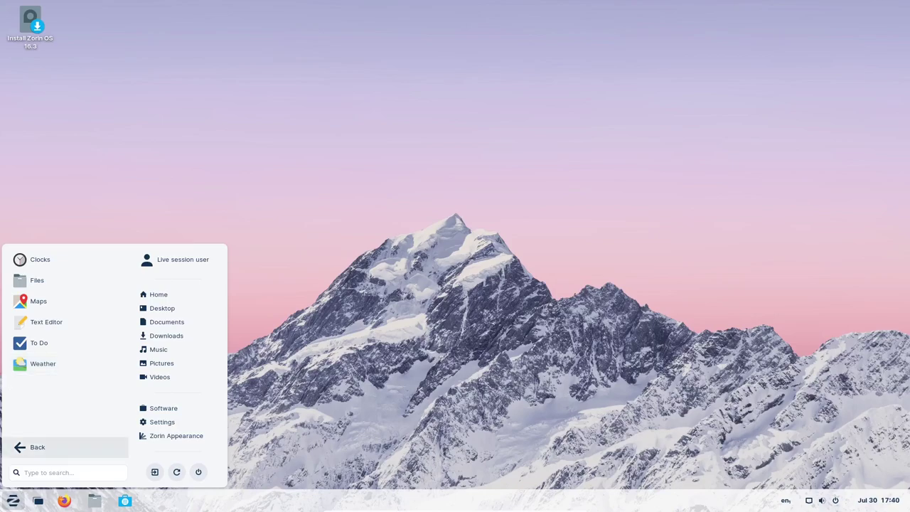
key(Return)
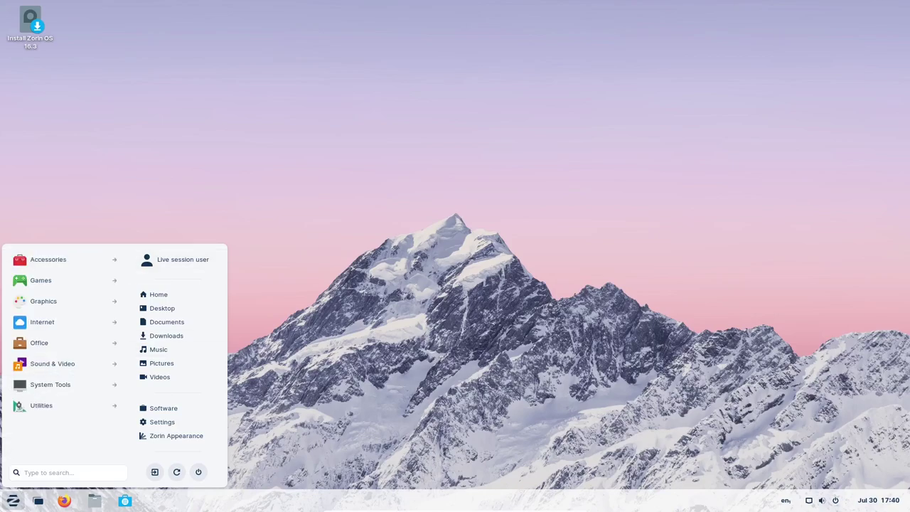
Step: Look through the applications in the Graphics category and return to the category list
key(Down)
key(Down)
key(Return)
key(Down)
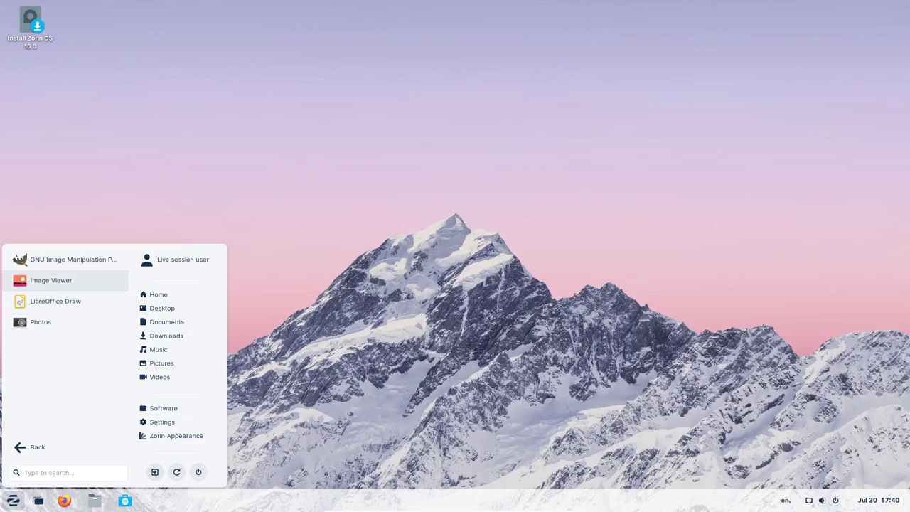
key(Up)
key(Down)
key(Down)
key(Down)
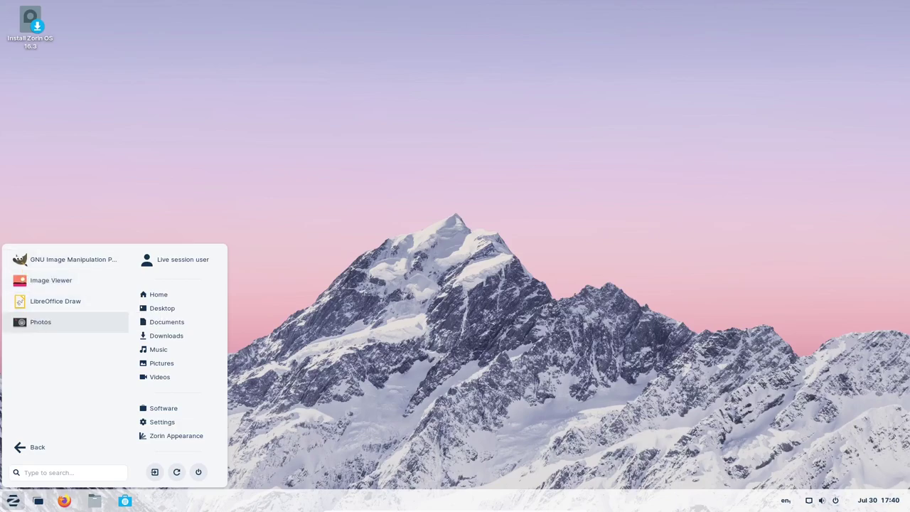
click(38, 447)
Step: Look through the applications in the Internet category and return to the category list
click(43, 322)
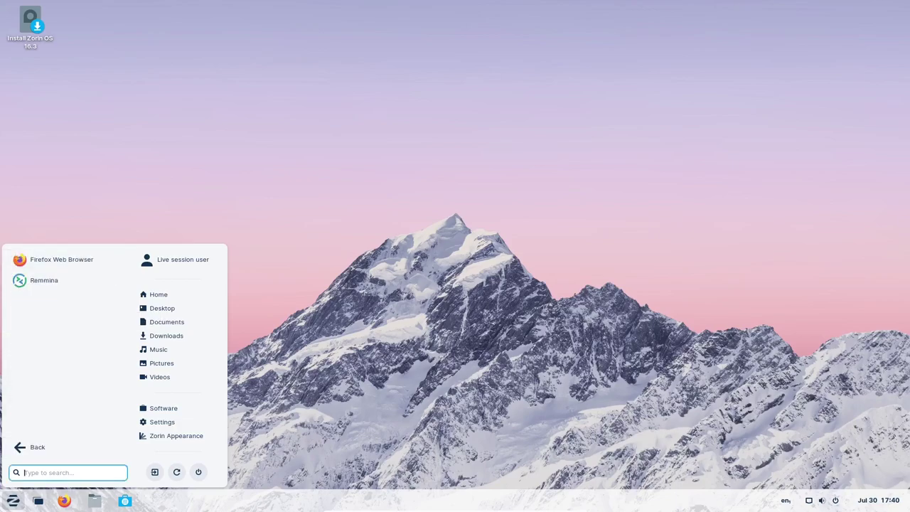
key(Down)
key(Down)
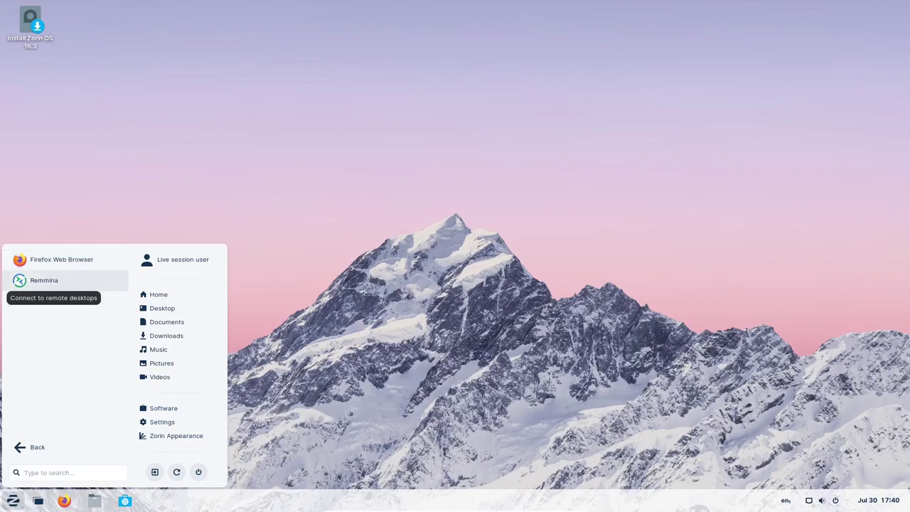
key(Down)
key(Return)
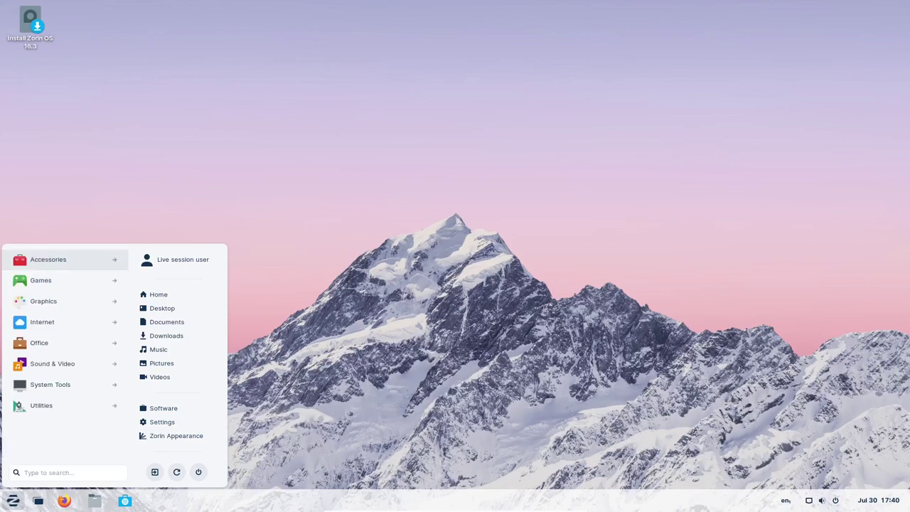
Step: Look through the applications in the Office category and return to the category list
key(Up)
key(Up)
key(Up)
key(Up)
click(39, 342)
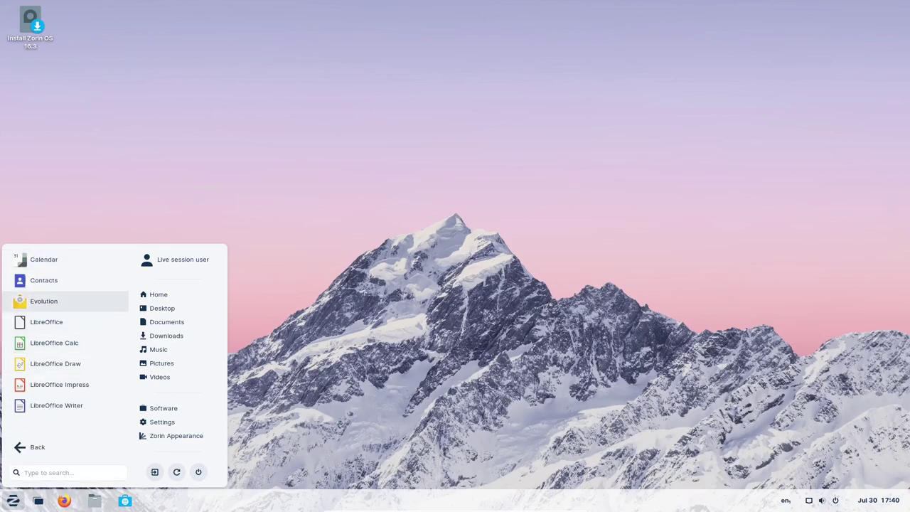
key(Down)
key(Return)
Step: Look through all the applications in the System Tools category and return to the category list
key(Up)
key(Up)
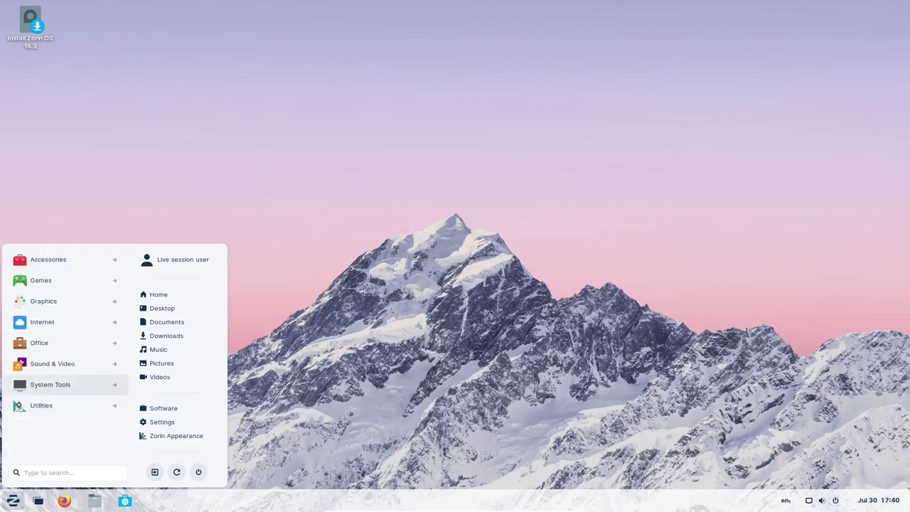
key(Up)
key(Down)
key(Return)
key(Down)
key(Down)
key(Down)
key(Down)
key(Down)
key(Up)
key(Up)
key(Up)
key(Up)
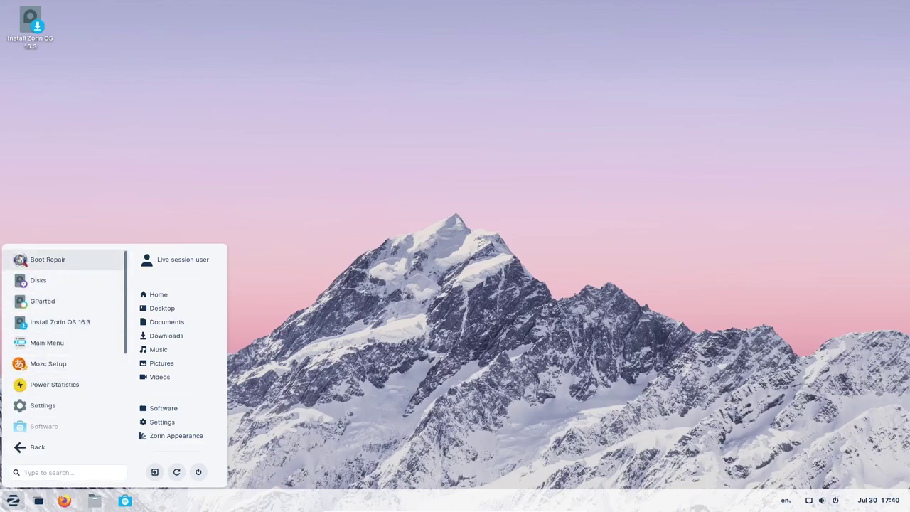
key(Down)
key(Down)
key(Down)
key(Down)
key(Down)
key(Up)
key(Up)
key(Down)
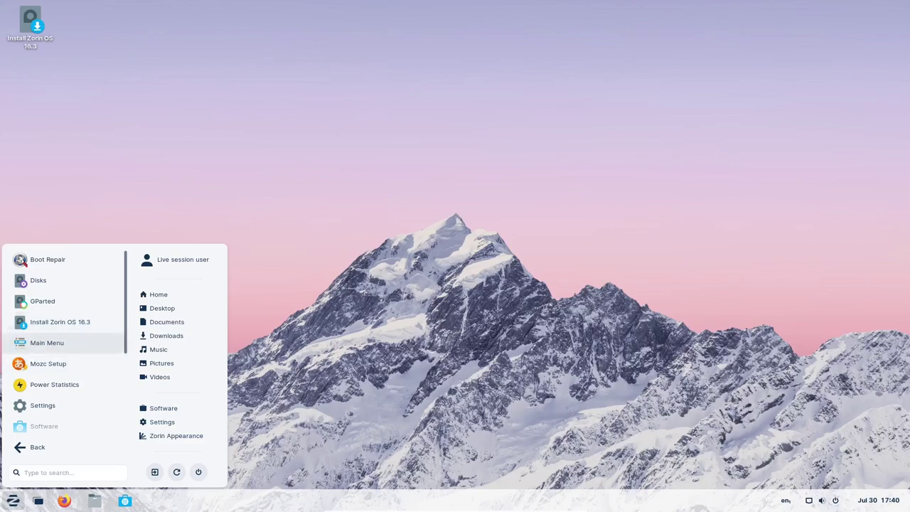
key(Down)
key(Down)
key(Down)
key(Down)
key(Down)
key(Up)
key(Down)
key(Down)
key(Down)
key(Down)
key(Down)
key(Down)
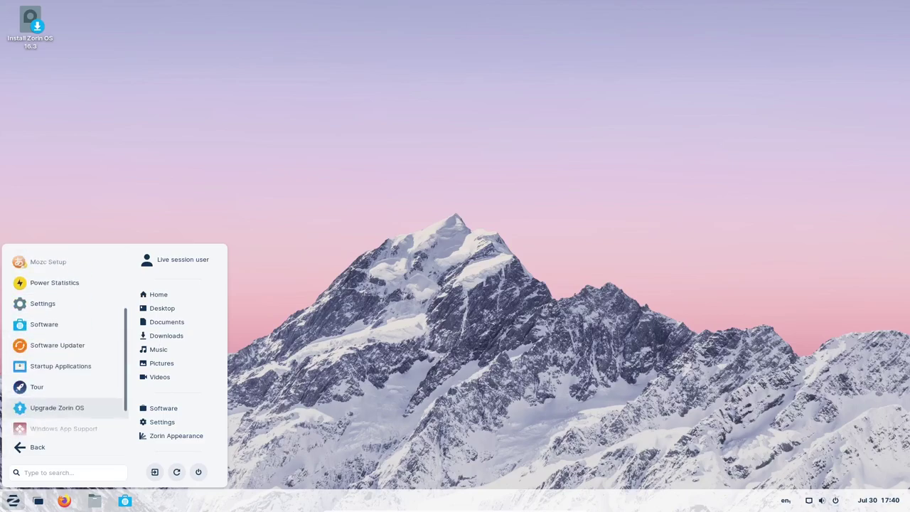
key(Up)
key(Up)
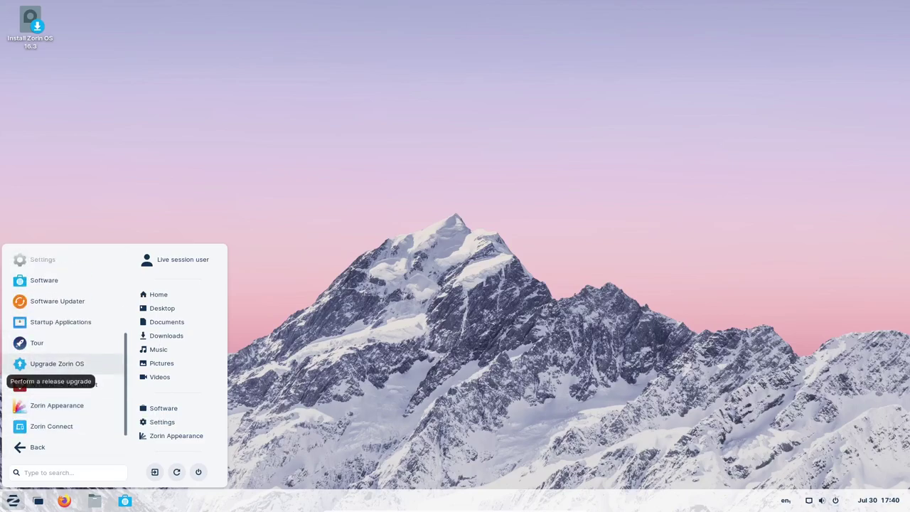
key(Down)
key(Down)
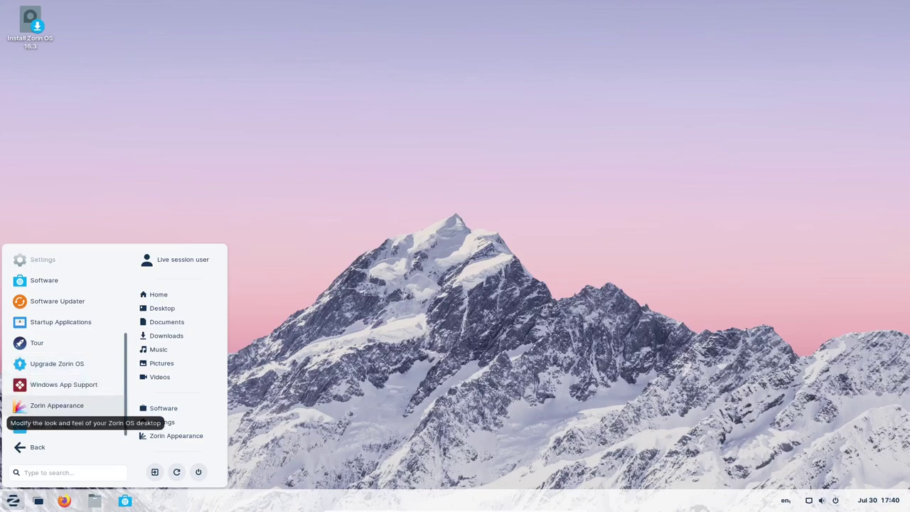
key(Down)
key(Down)
key(Up)
key(Down)
key(Return)
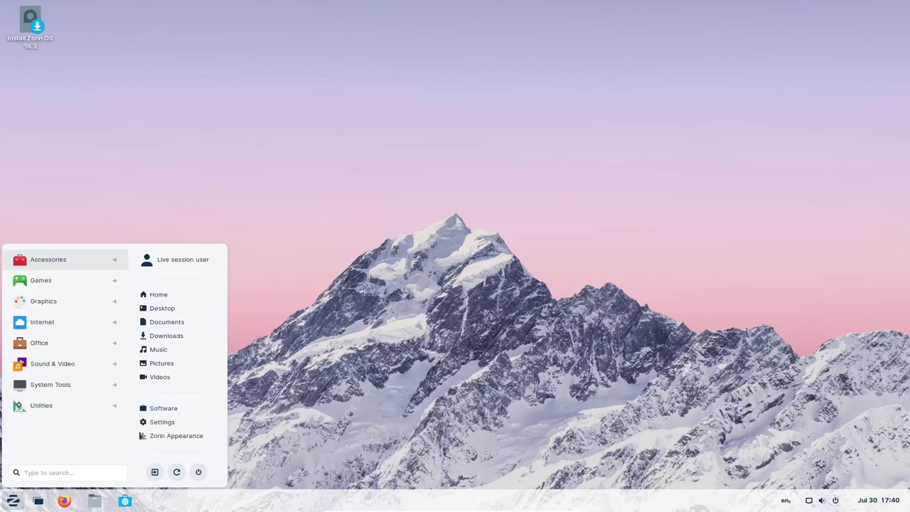
Step: Look through the applications in the Utilities category as far as System Monitor and Terminal
key(Up)
key(Up)
key(Down)
key(Return)
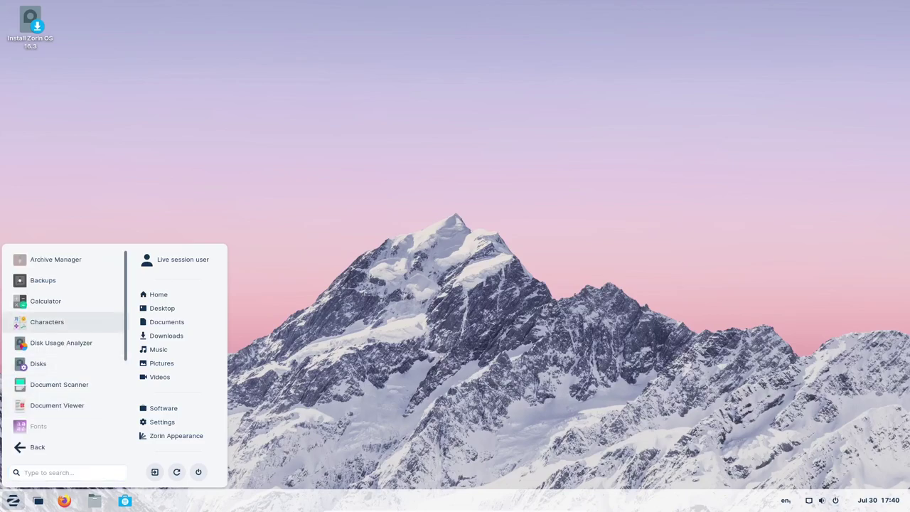
key(Up)
key(Up)
key(Down)
key(Down)
key(Down)
key(Down)
key(Down)
key(Down)
key(Down)
key(Down)
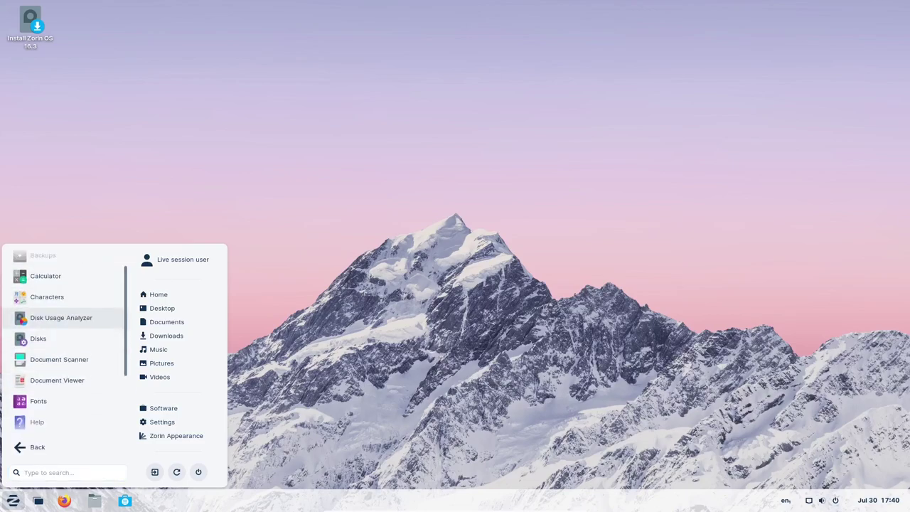
key(Down)
key(Down)
key(Down)
key(Down)
key(Down)
key(Up)
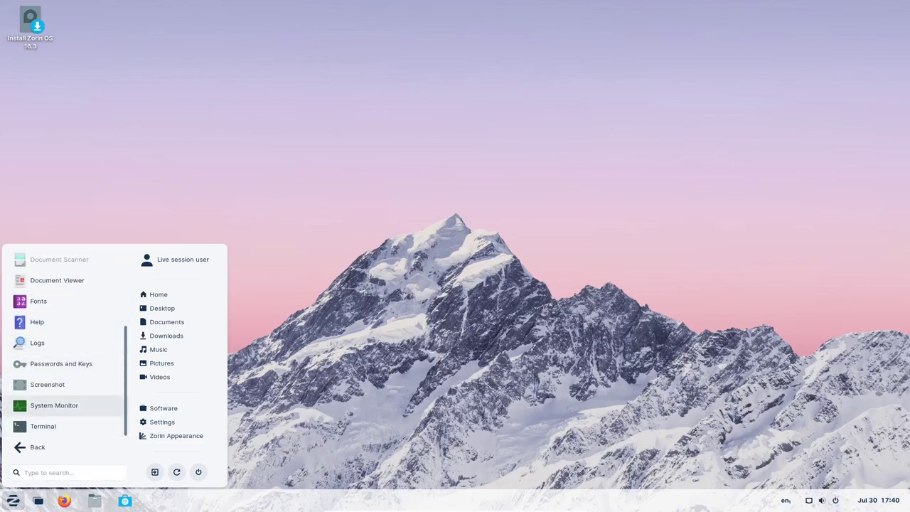
Step: Launch System Monitor, enlarge its window, and show the resource usage graphs
key(Return)
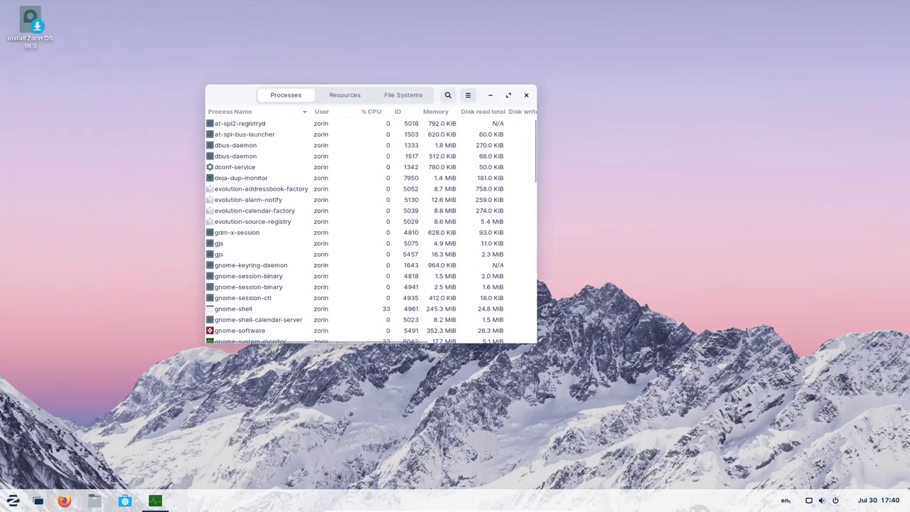
drag(579, 355, 706, 395)
click(477, 108)
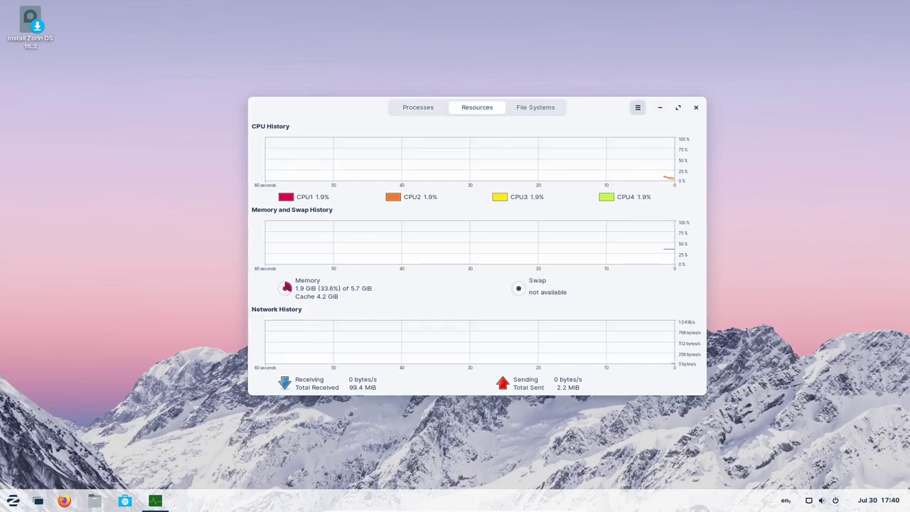
Step: Check System Monitor's version in its About information, then close the dialog and the application
click(637, 107)
click(637, 175)
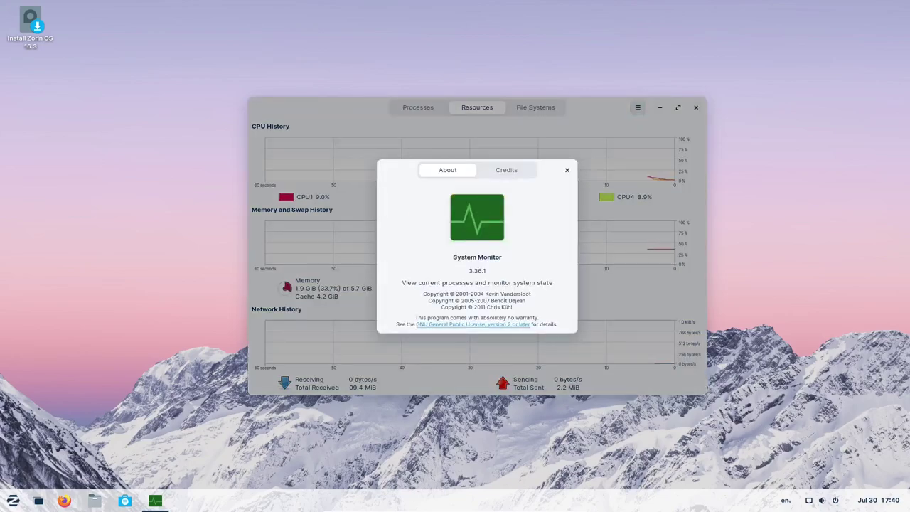
key(Escape)
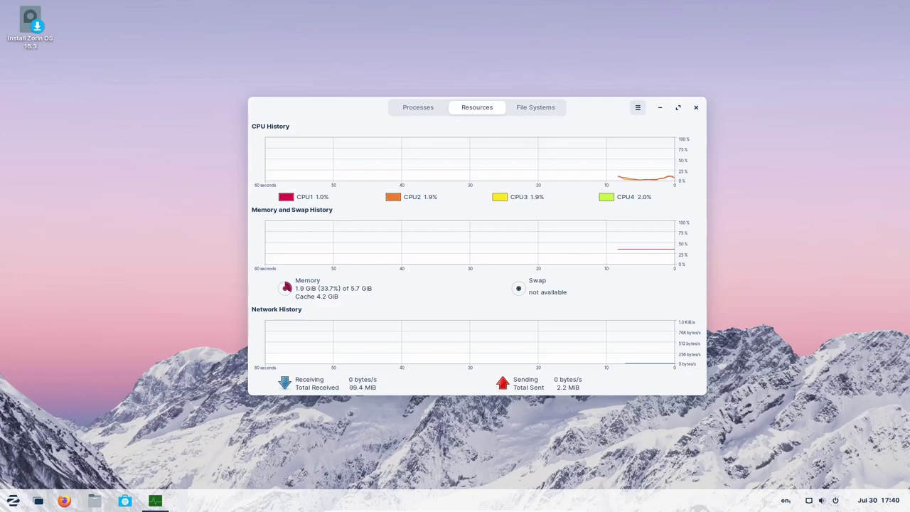
click(695, 108)
Step: Open the desktop background settings from the desktop's context options
right_click(442, 112)
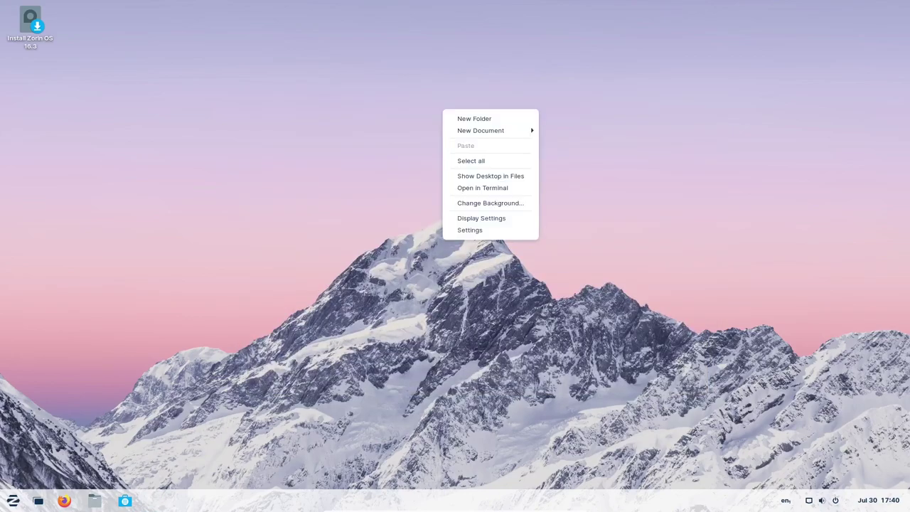
key(Down)
key(Down)
key(Down)
key(Down)
key(Down)
key(Down)
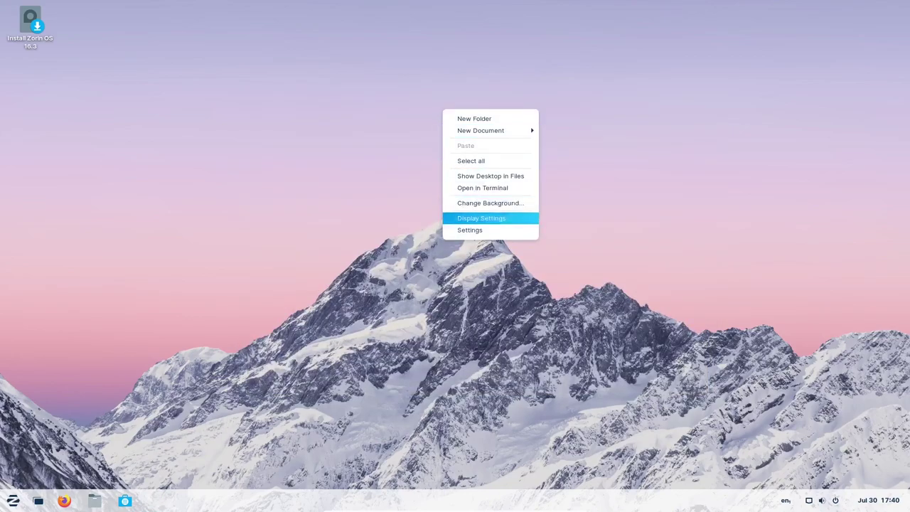
key(Up)
key(Return)
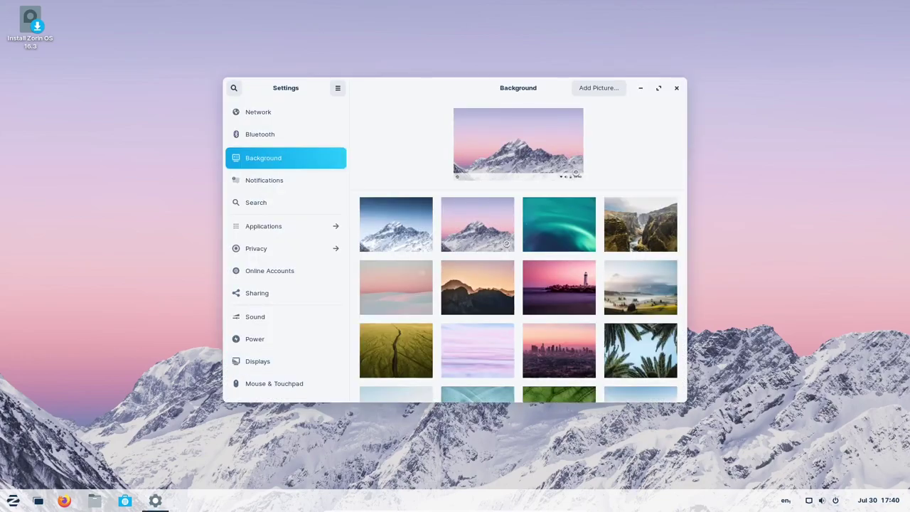
Step: Browse the available wallpapers, set the blue-sky snowy mountain picture as the background, and close Settings
scroll(518, 295, down, 1)
scroll(518, 295, down, 2)
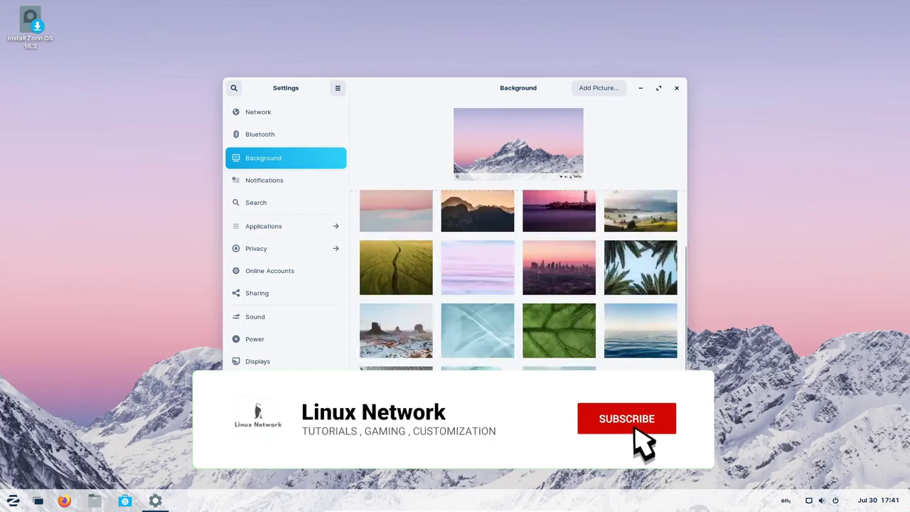
scroll(518, 295, up, 3)
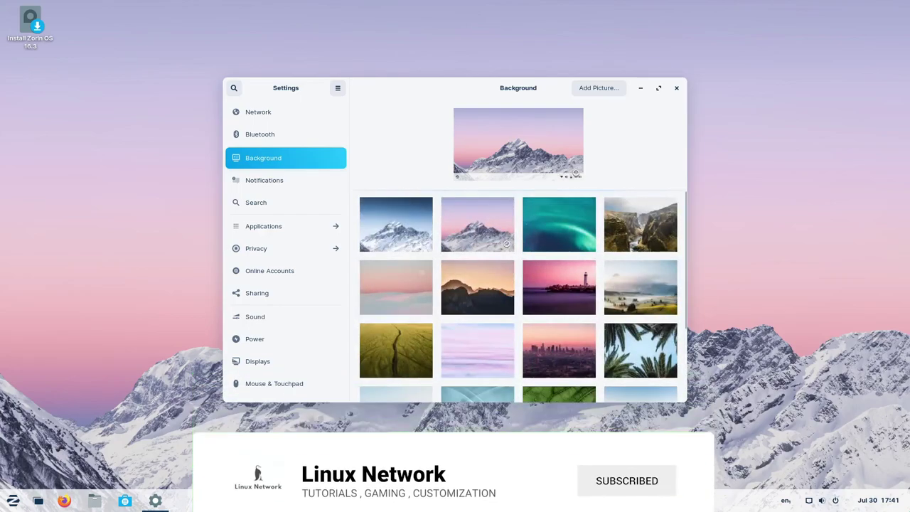
click(396, 224)
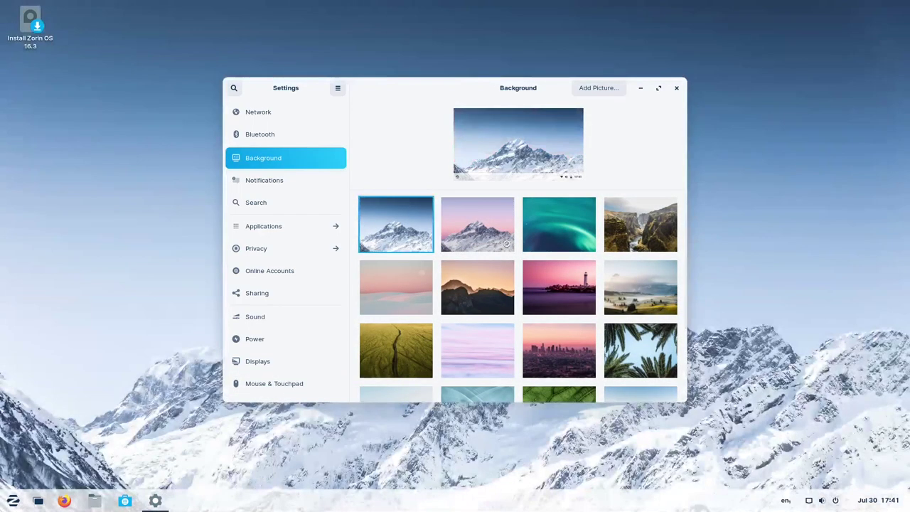
key(alt+F4)
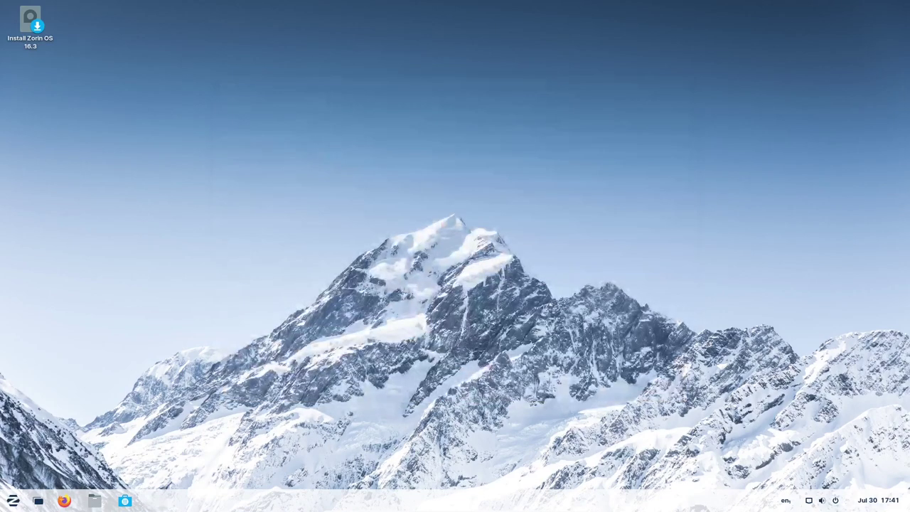
Step: Reopen Settings from the launcher and view the Network and Bluetooth pages
key(super)
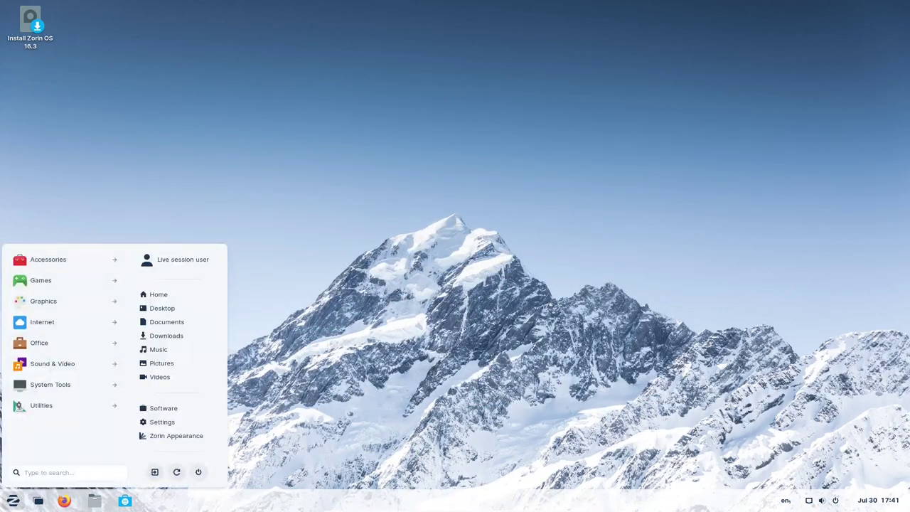
key(Up)
key(Return)
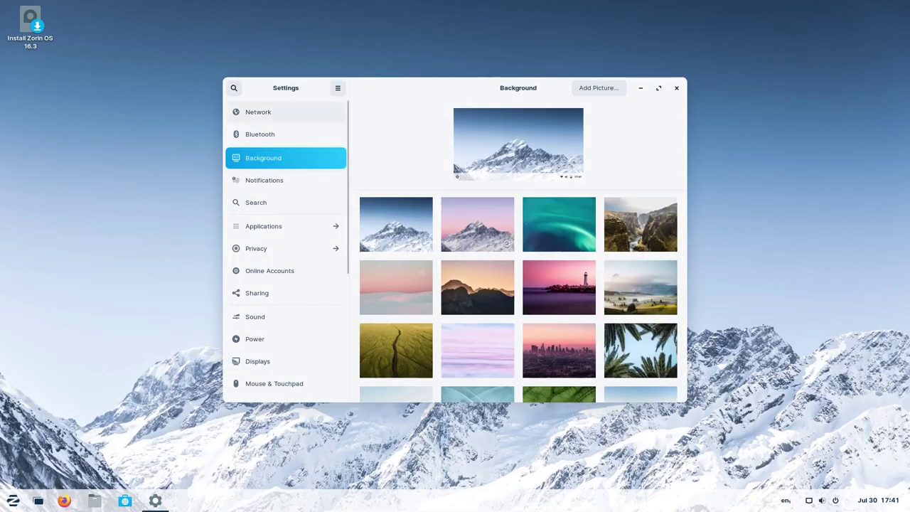
click(286, 111)
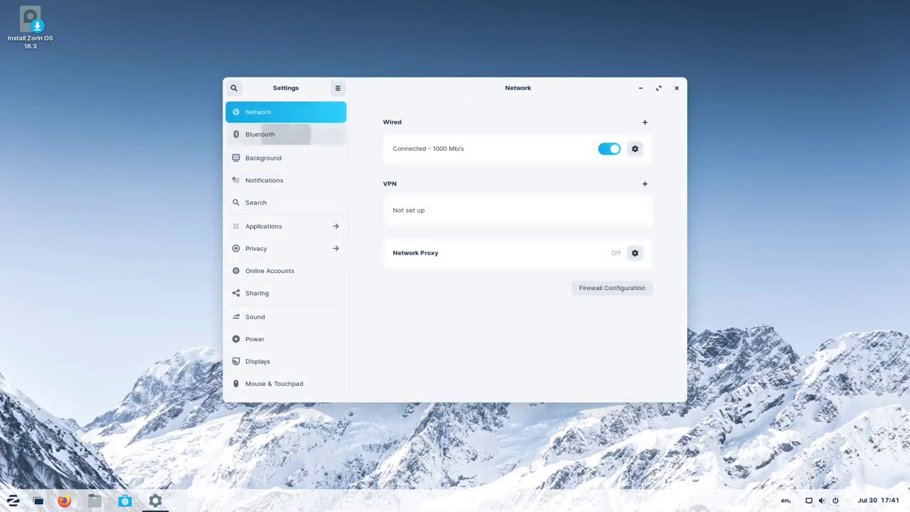
click(259, 133)
scroll(284, 241, down, 5)
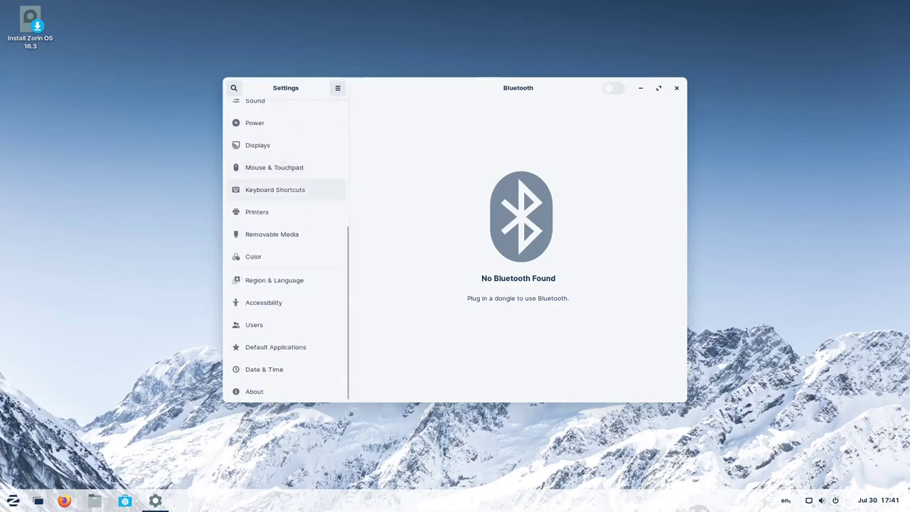
Step: Review the device and operating system details on the About page, then close Settings
click(284, 389)
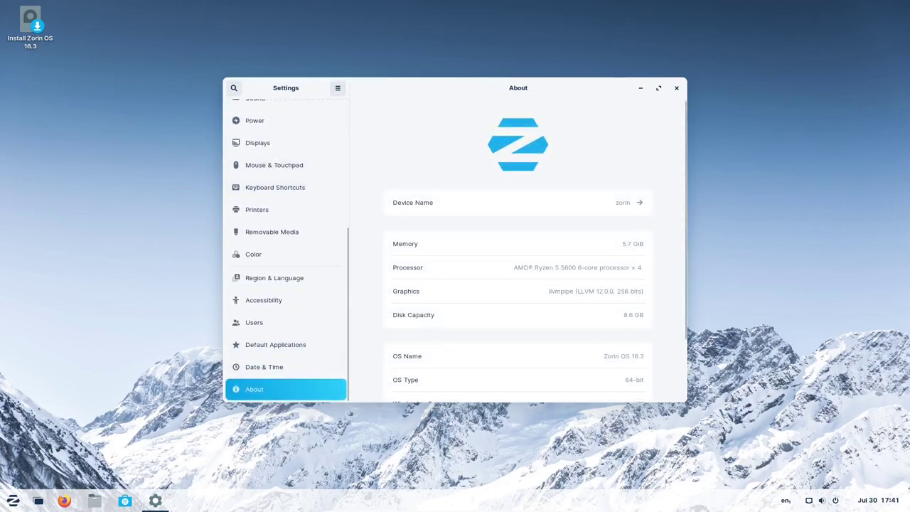
scroll(518, 249, down, 2)
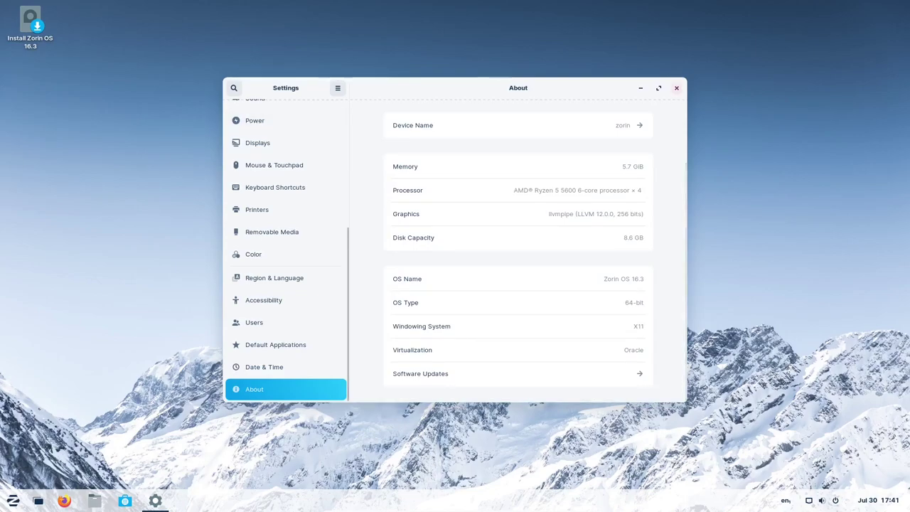
click(676, 88)
Step: Open Zorin Appearance from the launcher and look through its Layout, Theme and Interface settings
key(super)
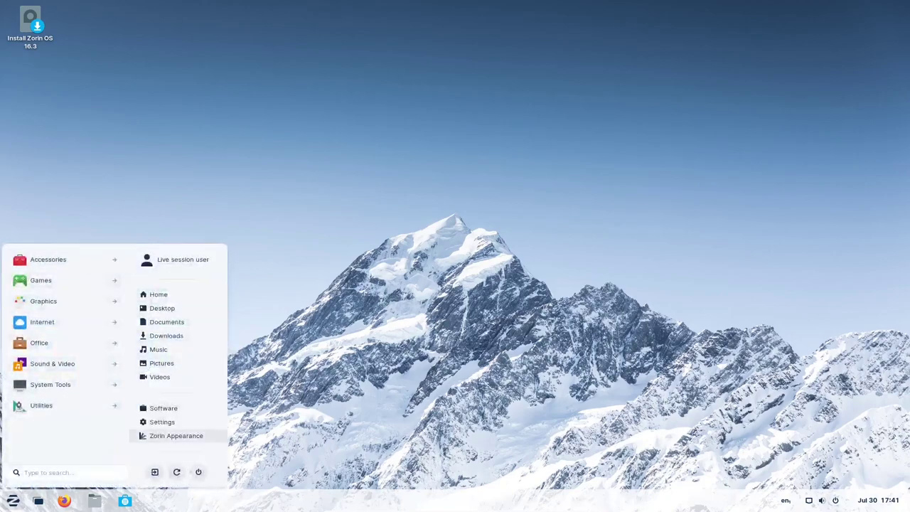
key(Return)
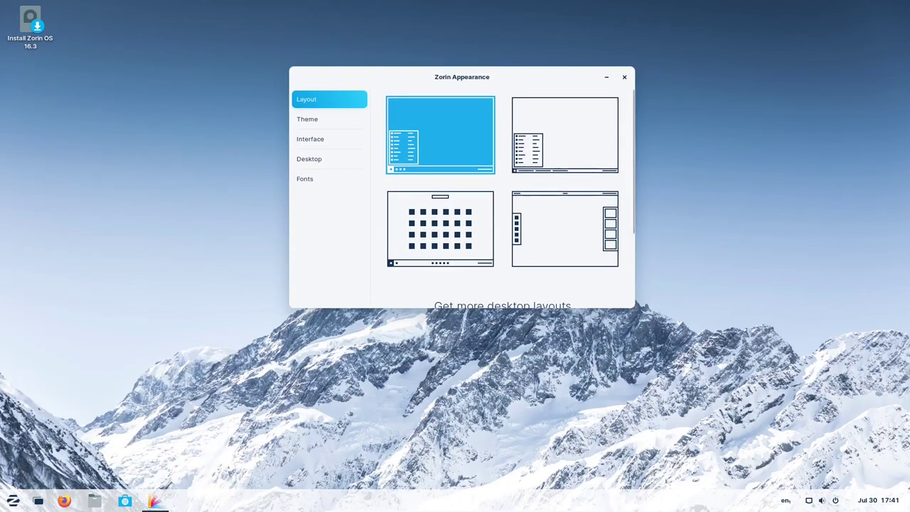
scroll(502, 199, down, 3)
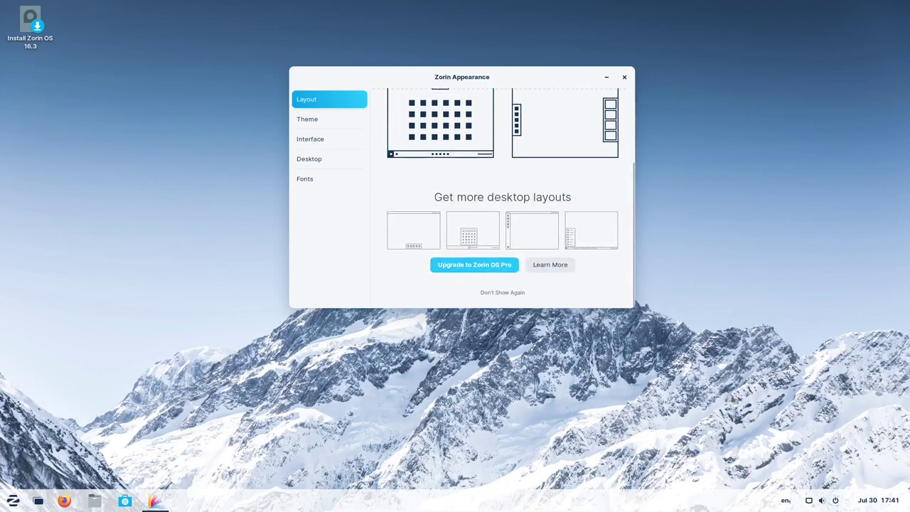
scroll(501, 199, up, 2)
scroll(501, 199, up, 2)
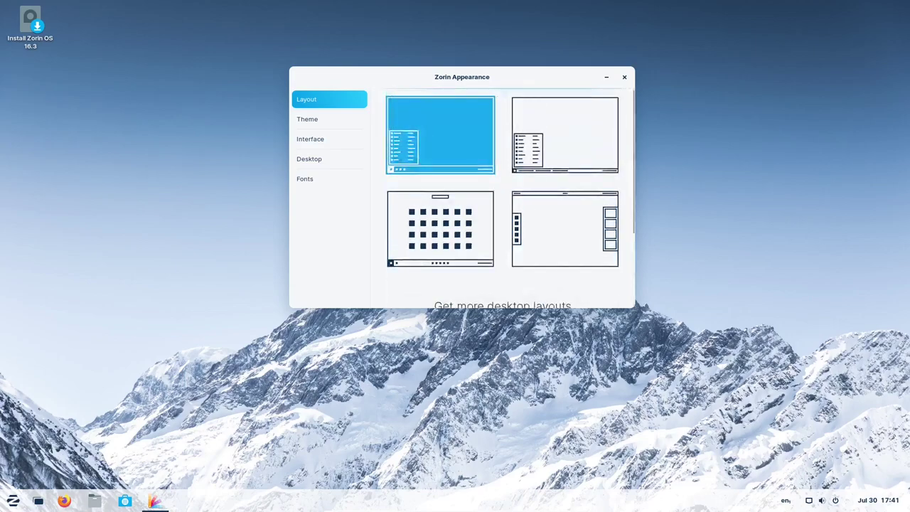
click(329, 119)
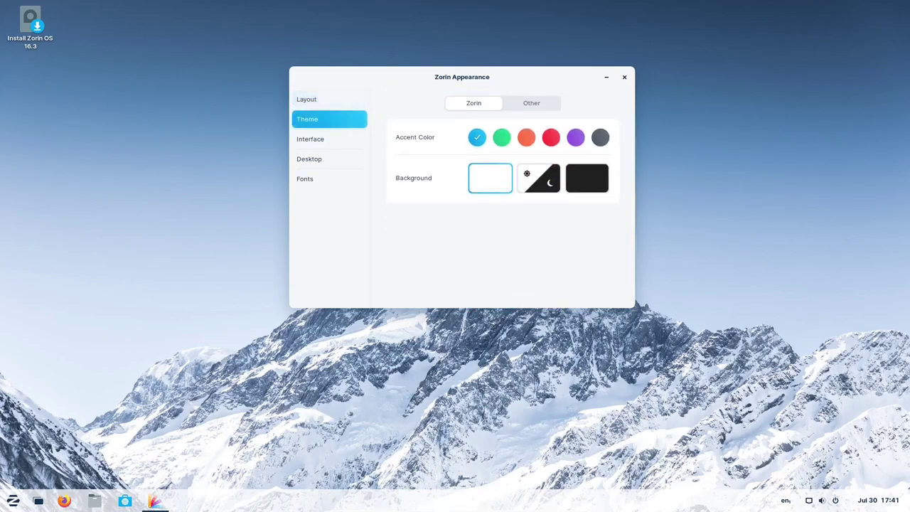
click(329, 139)
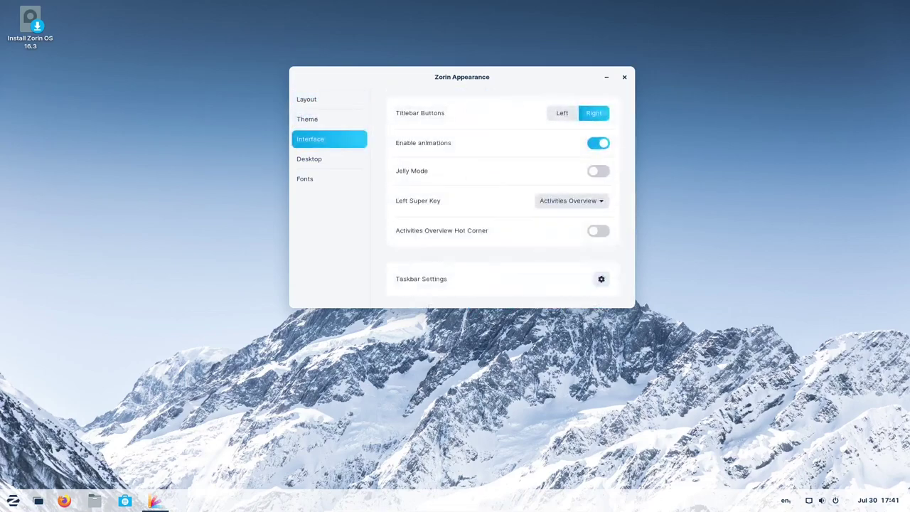
Step: Enable the Home icon on the desktop in the Zorin Appearance Desktop settings
click(329, 159)
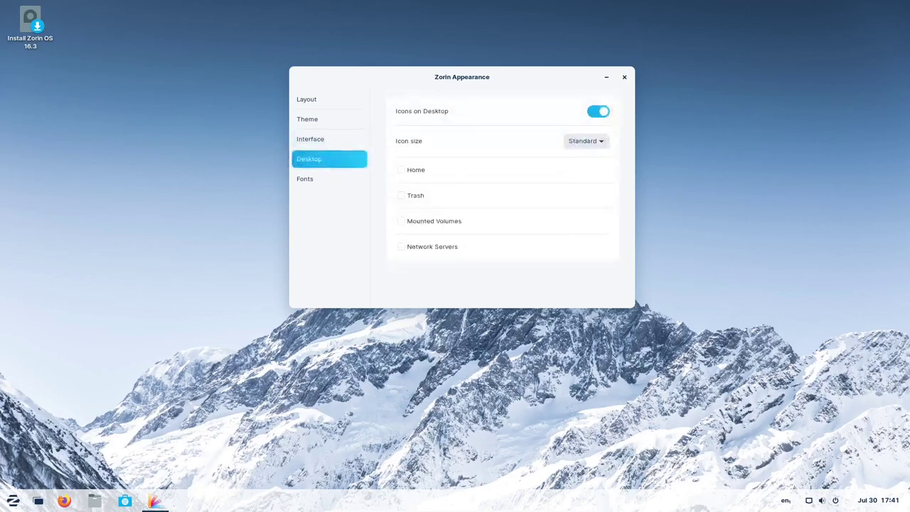
click(402, 169)
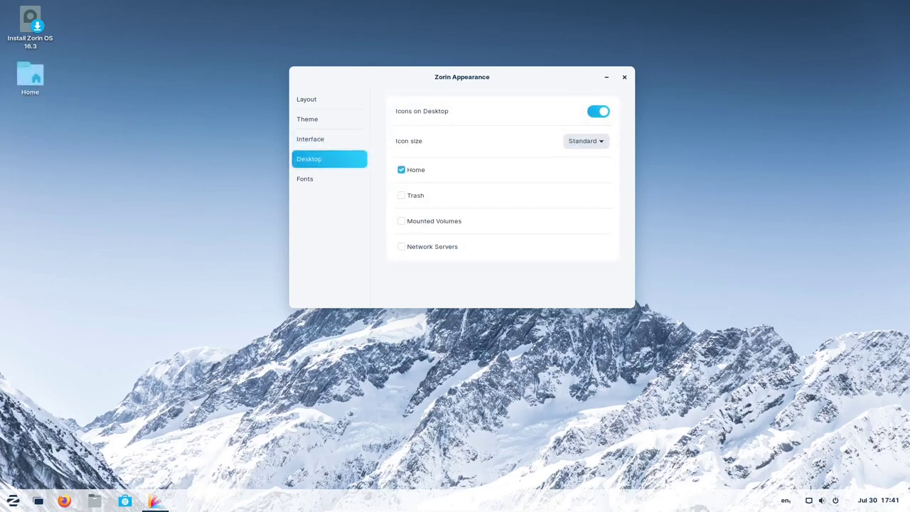
Step: Try the Trash, Mounted Volumes and Network Servers desktop icons, and leave all of them and Home disabled
click(401, 195)
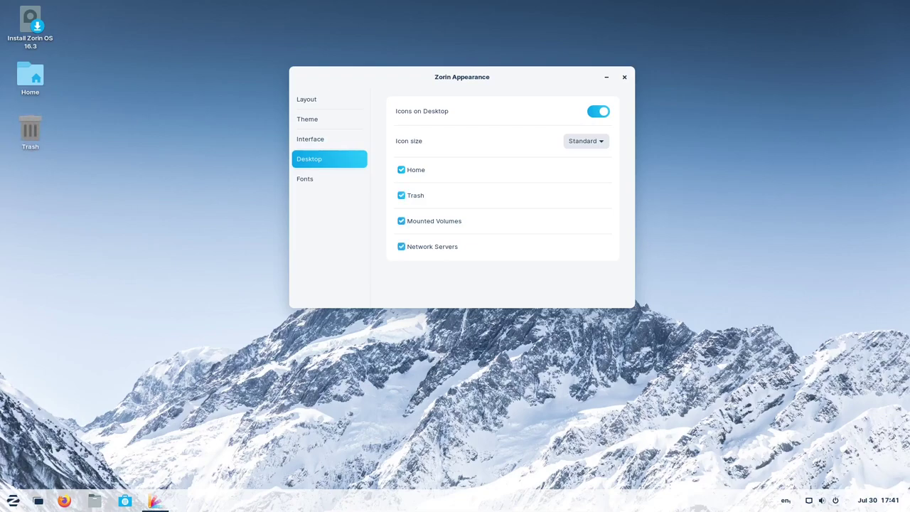
click(401, 195)
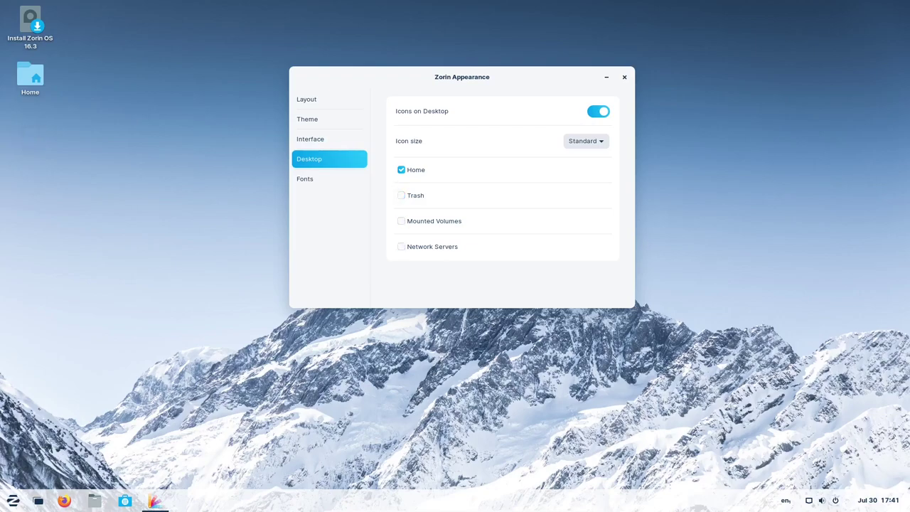
click(401, 169)
Step: Check the Fonts settings and set the Zorin theme background to the dark option
click(329, 178)
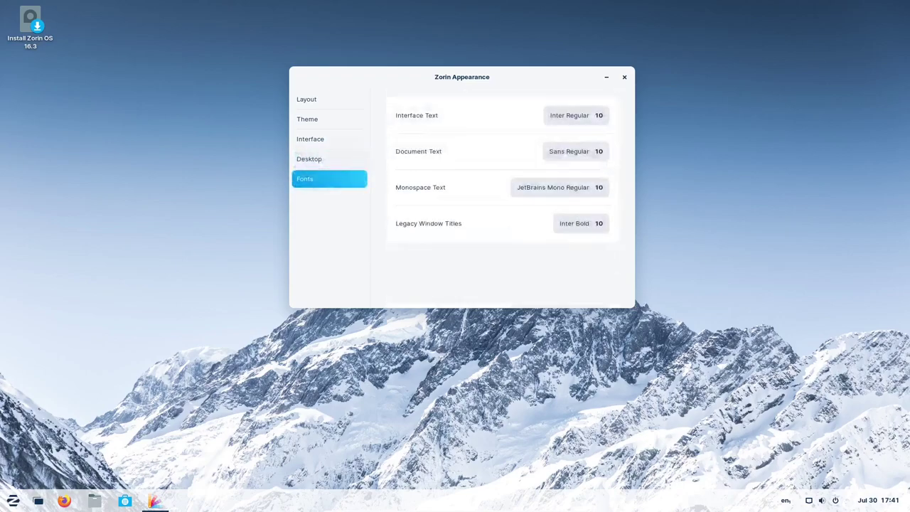
click(329, 120)
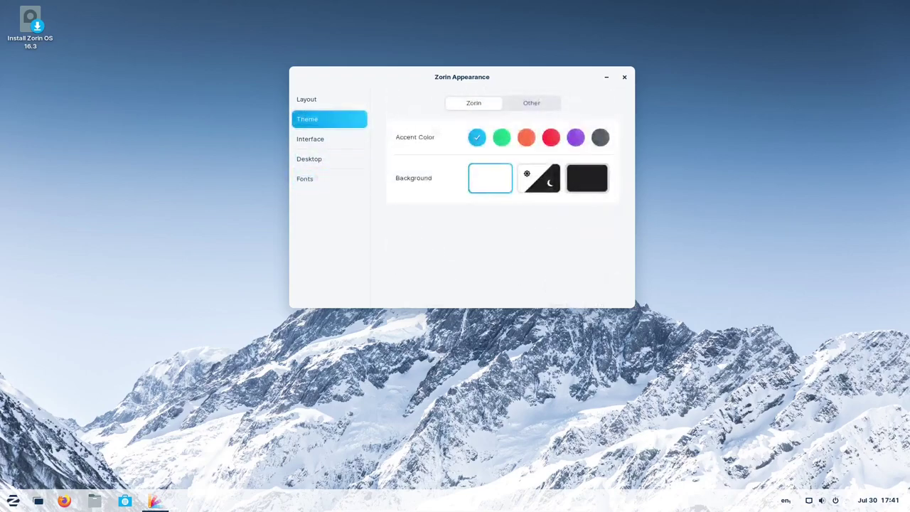
click(587, 177)
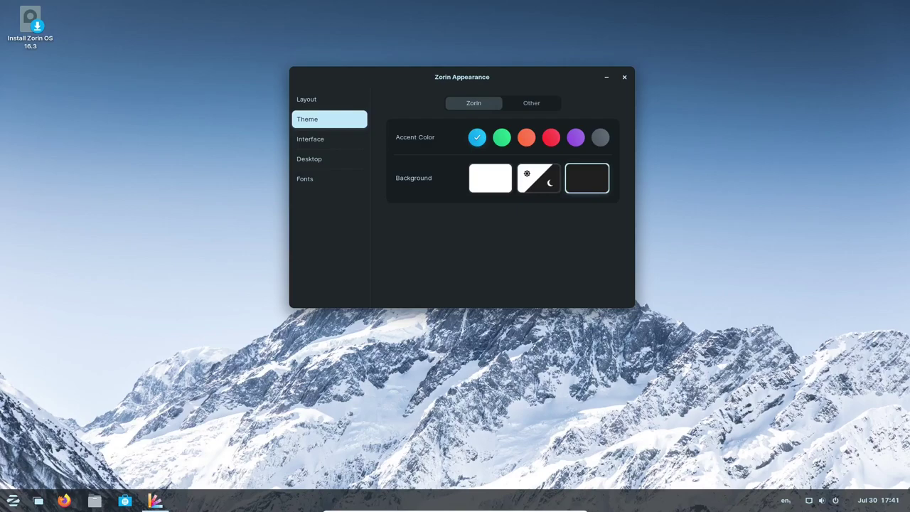
Step: Preview the available accent colors beside an open file manager window, return to the blue accent, and close the file manager
click(94, 501)
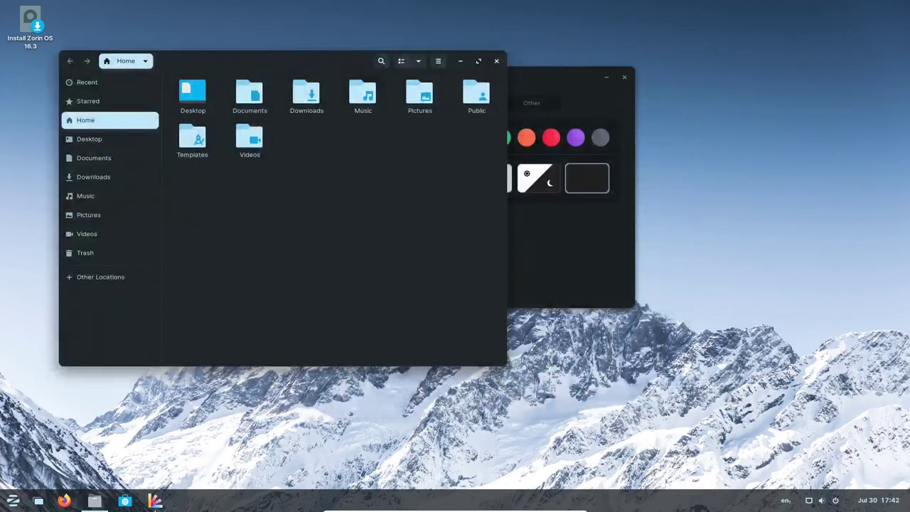
drag(568, 77, 816, 77)
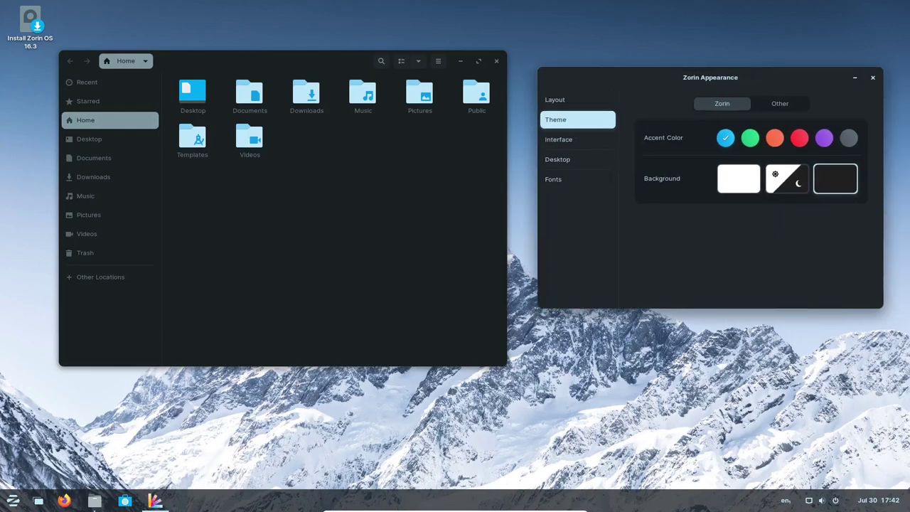
click(750, 137)
click(774, 138)
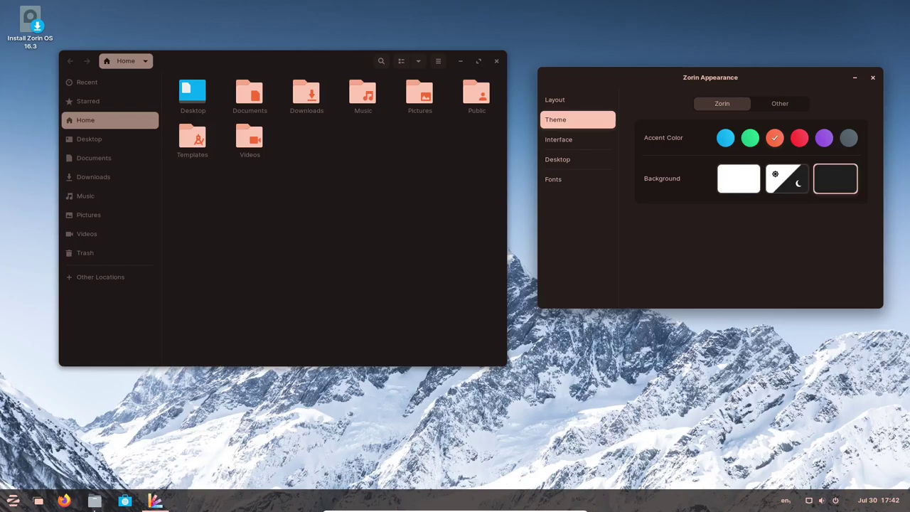
click(798, 138)
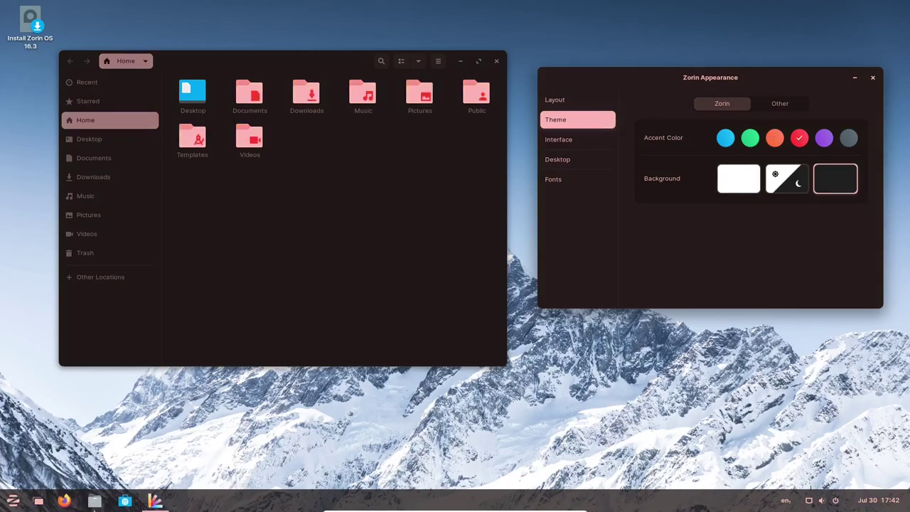
click(823, 138)
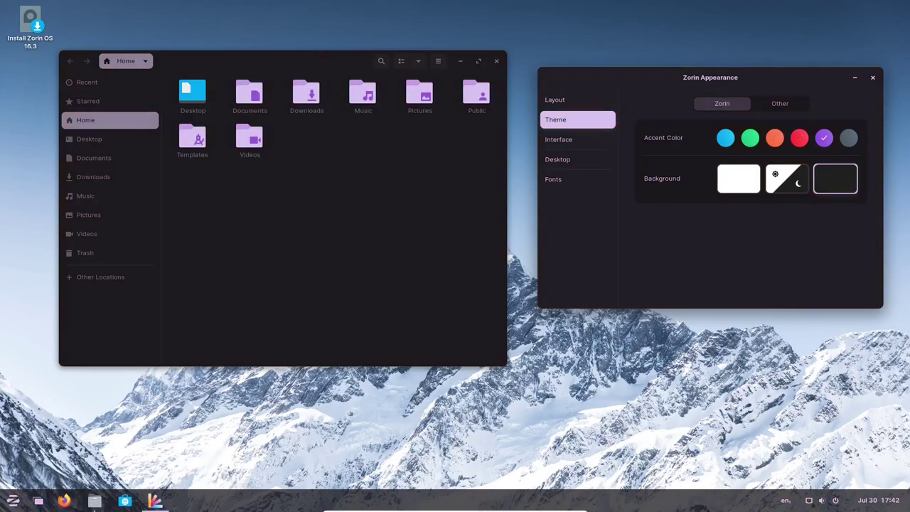
click(848, 138)
click(774, 137)
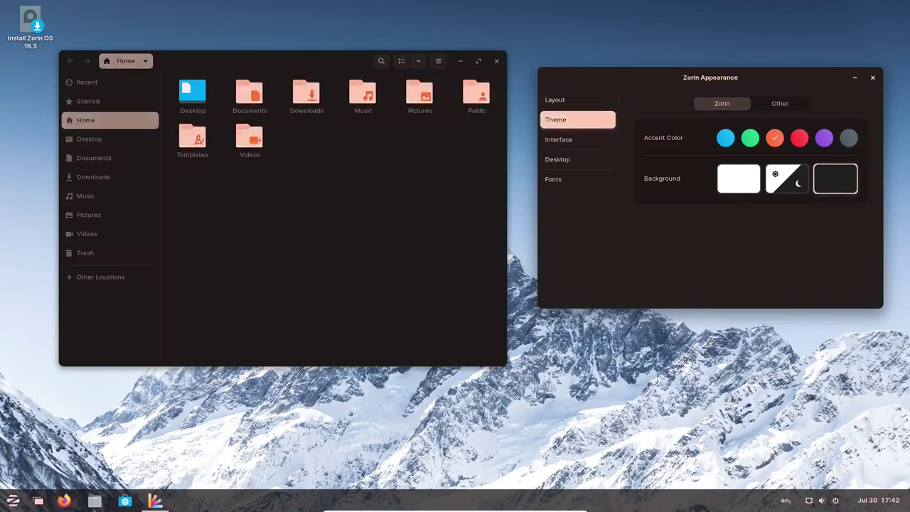
click(750, 138)
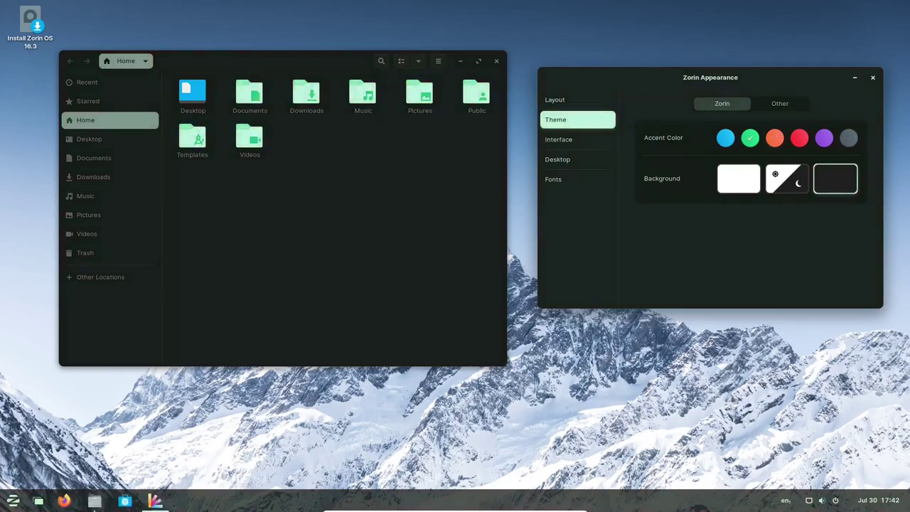
click(725, 137)
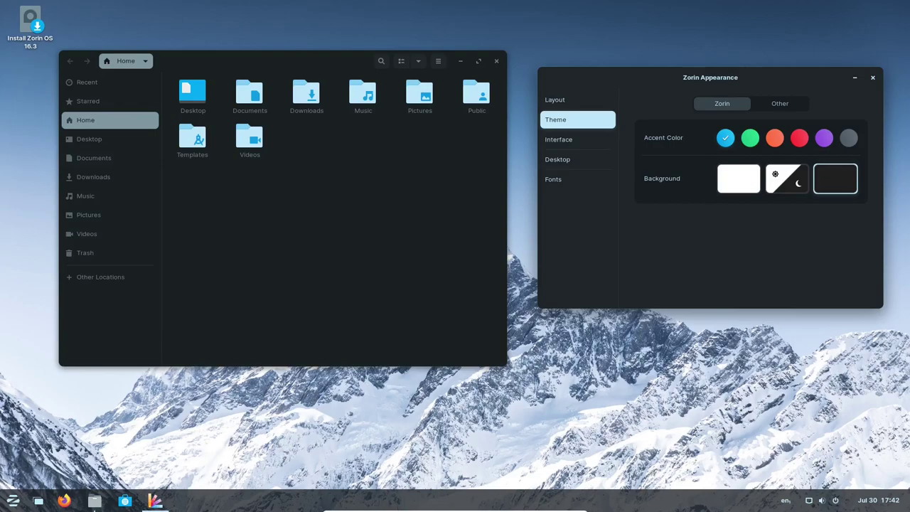
click(496, 61)
Step: Look through the Interface, Desktop and Fonts pages of Zorin Appearance in the dark theme, and close it
drag(660, 77, 409, 69)
click(325, 130)
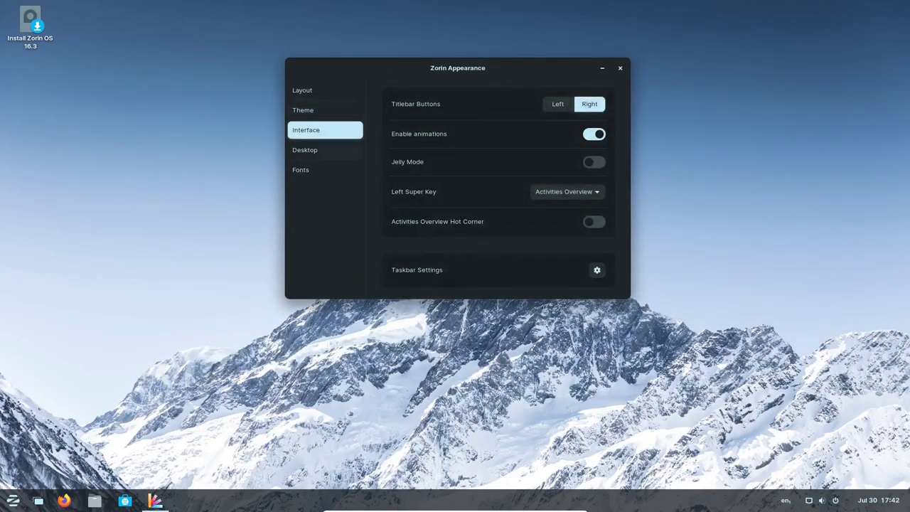
click(324, 150)
click(324, 170)
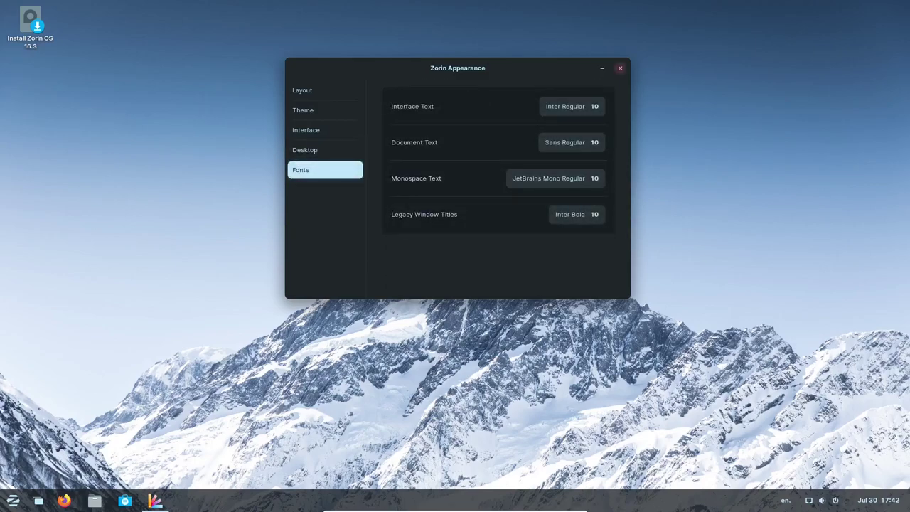
click(619, 69)
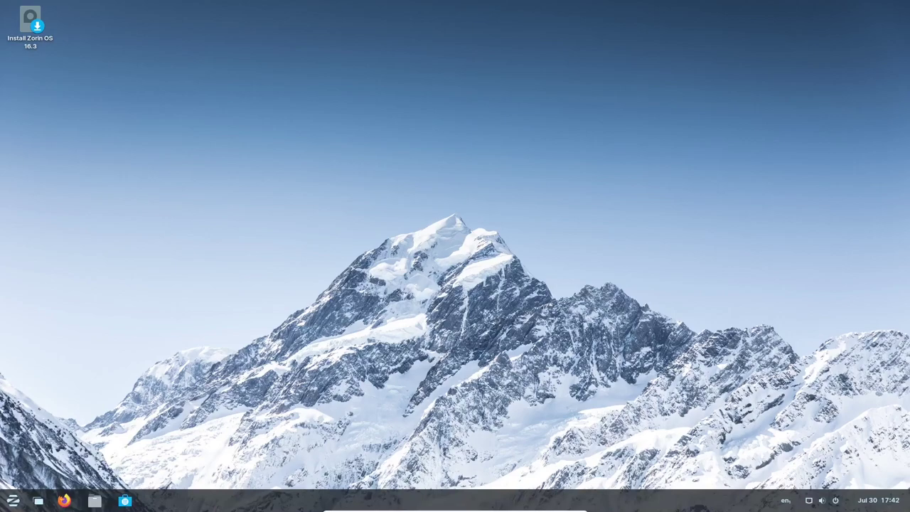
Step: Reopen Zorin Appearance, preview all four desktop layouts, and apply the one with a launcher menu and a taskbar showing window titles
click(13, 501)
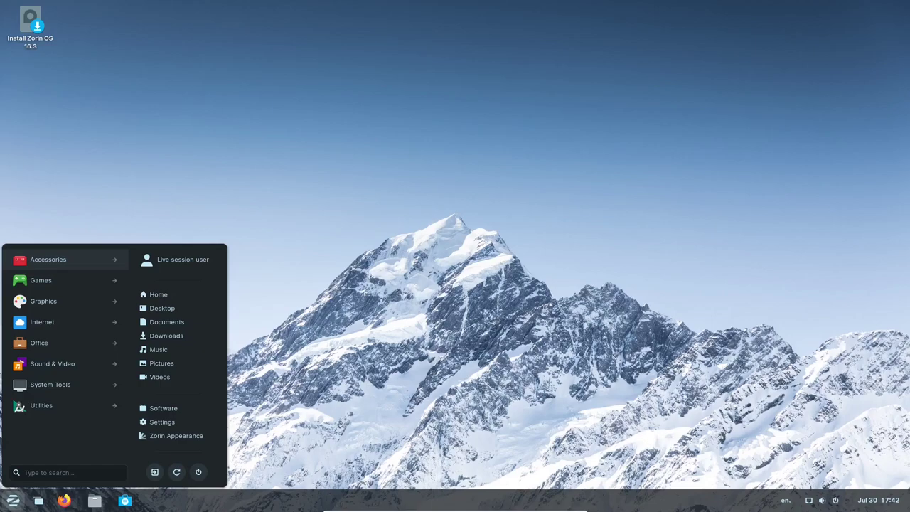
click(177, 435)
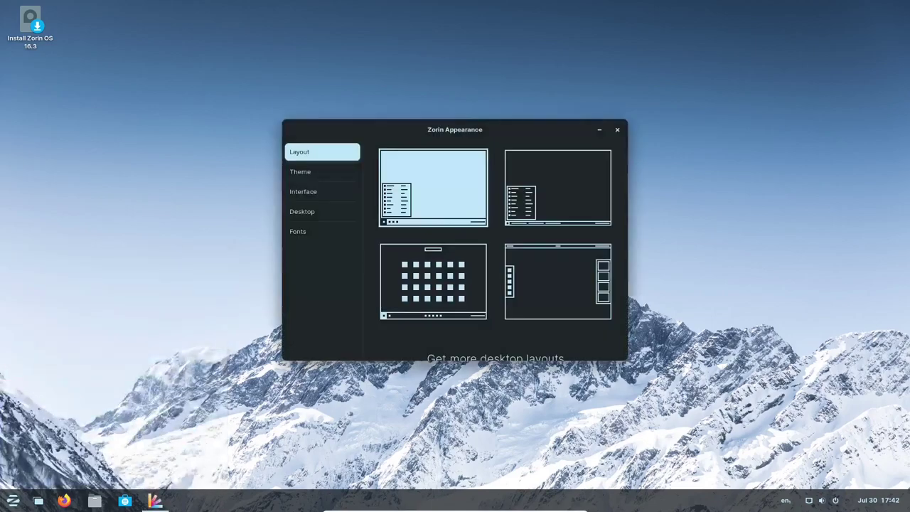
click(557, 188)
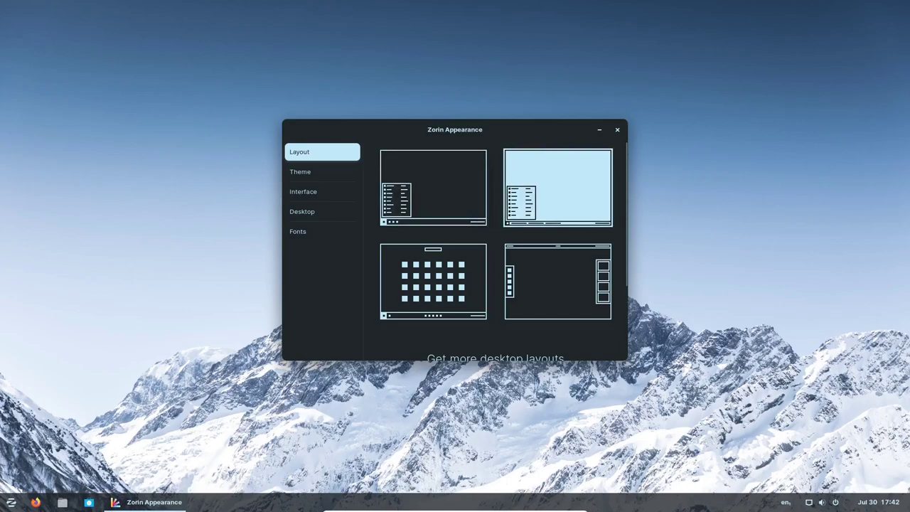
click(433, 188)
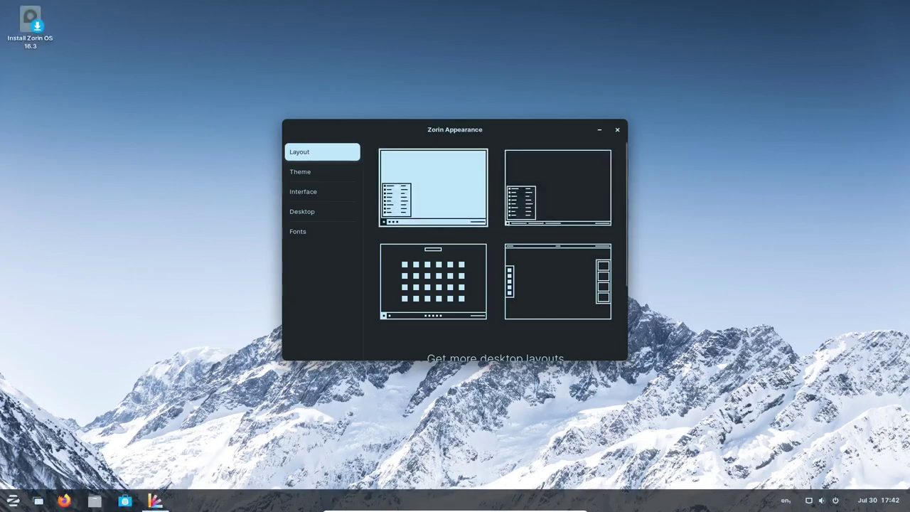
click(557, 187)
click(433, 282)
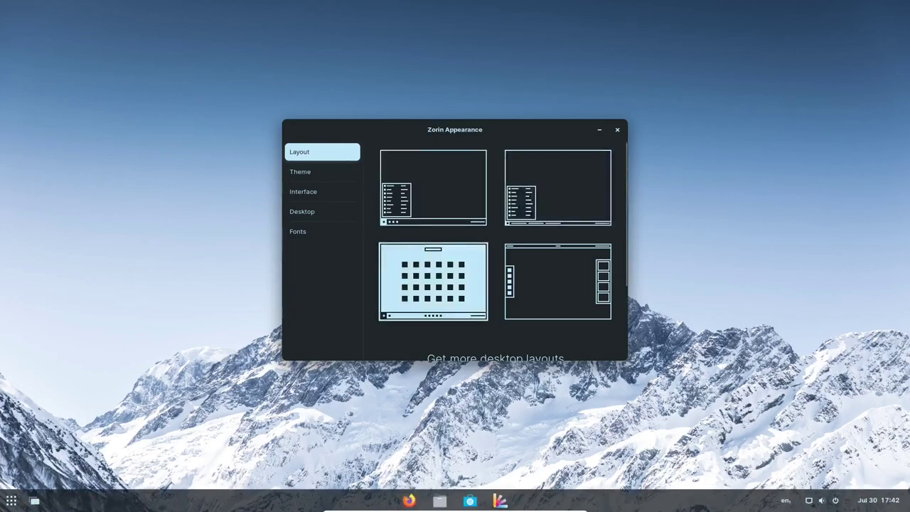
click(557, 282)
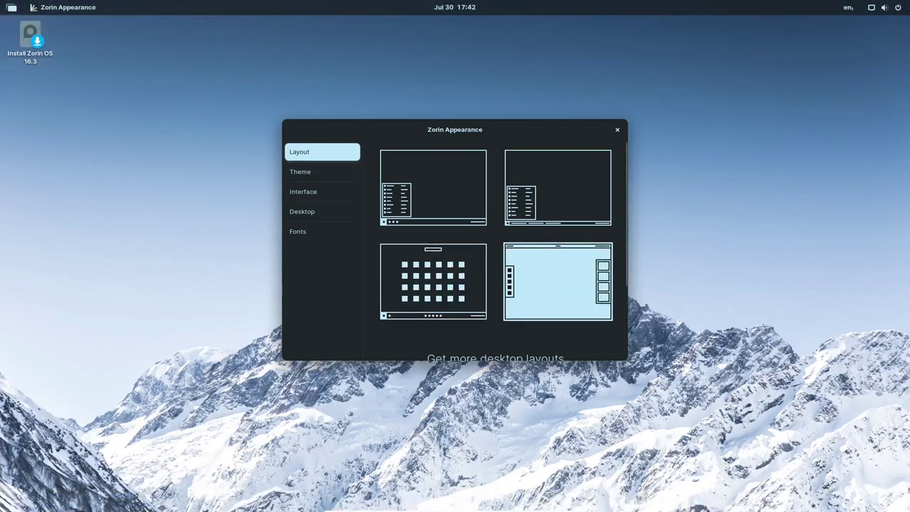
click(433, 282)
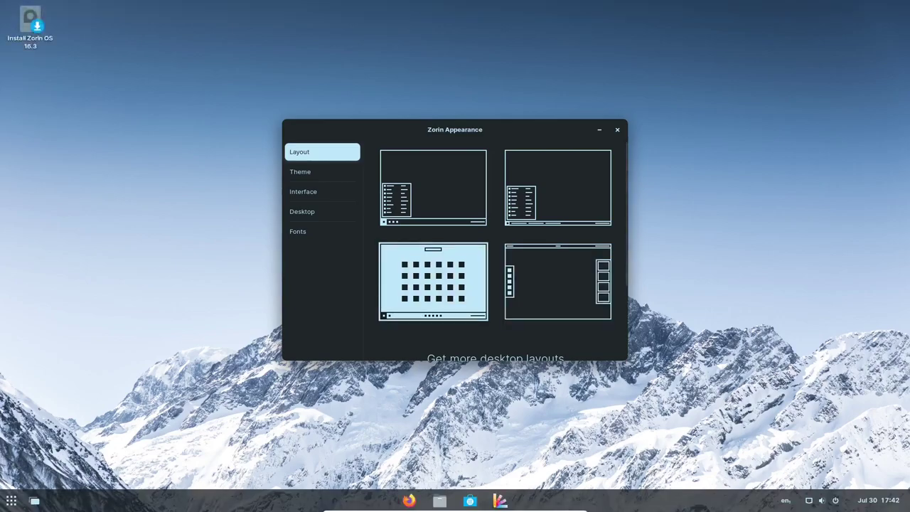
click(557, 187)
click(433, 188)
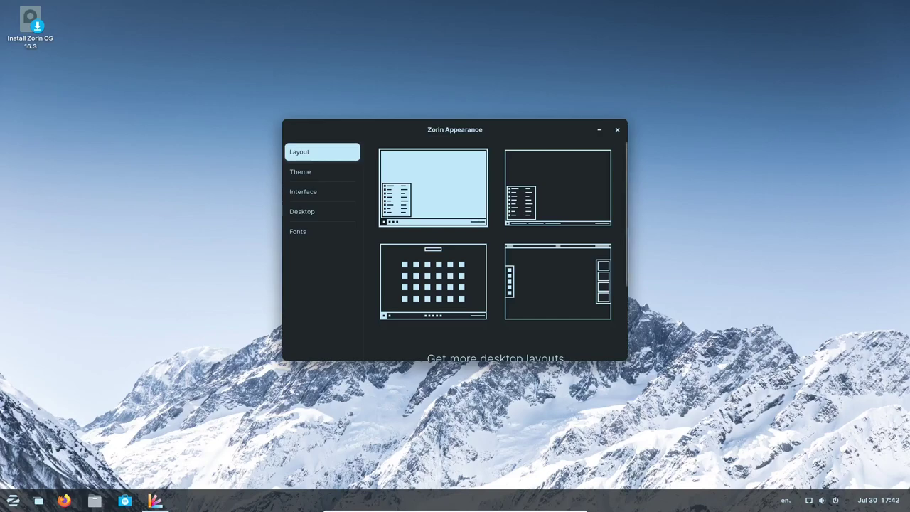
click(558, 187)
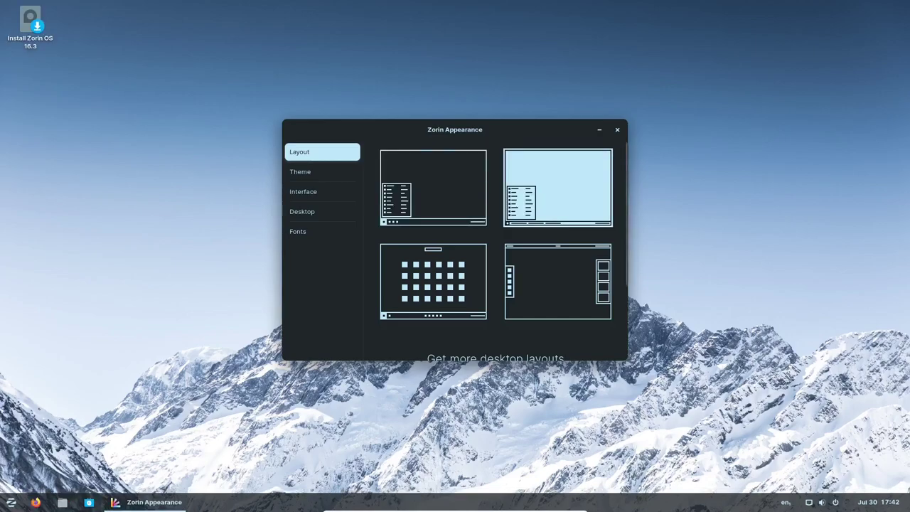
Step: Check the launcher menu and the file manager in the chosen layout, closing Zorin Appearance and the file manager
click(11, 502)
click(10, 501)
click(617, 129)
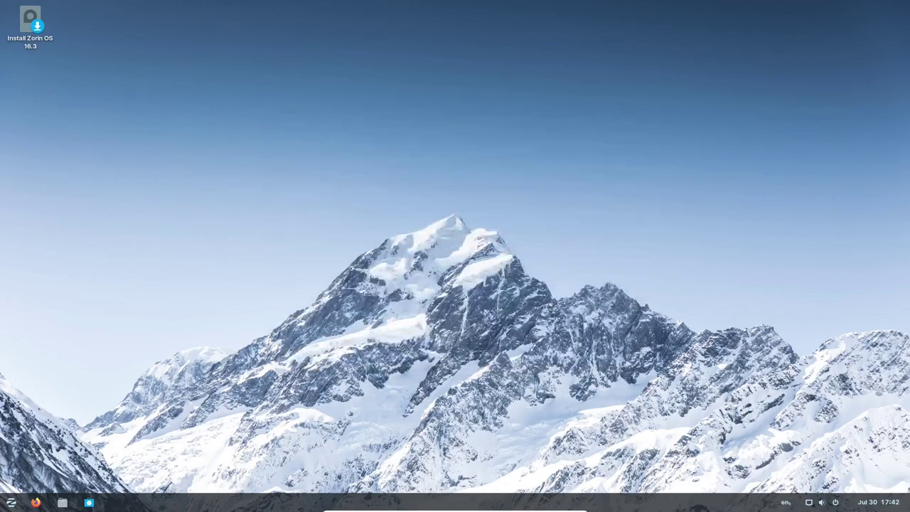
click(61, 502)
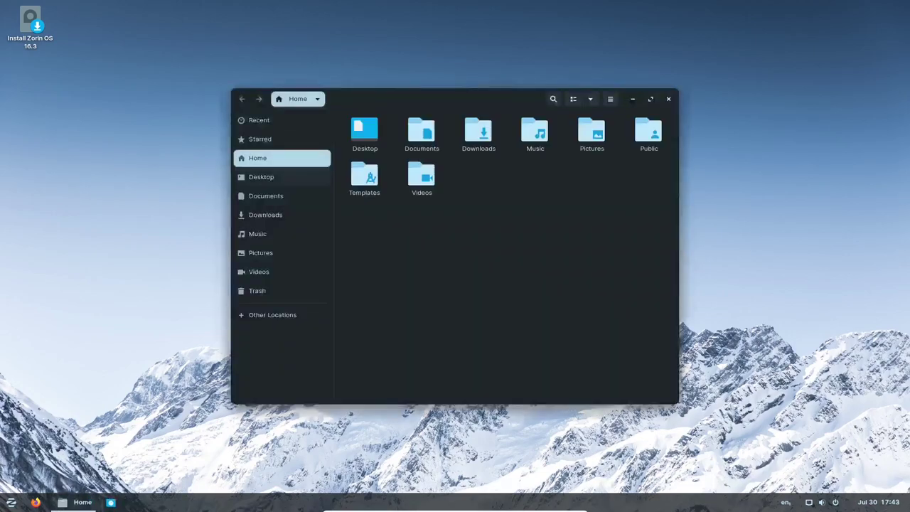
click(667, 99)
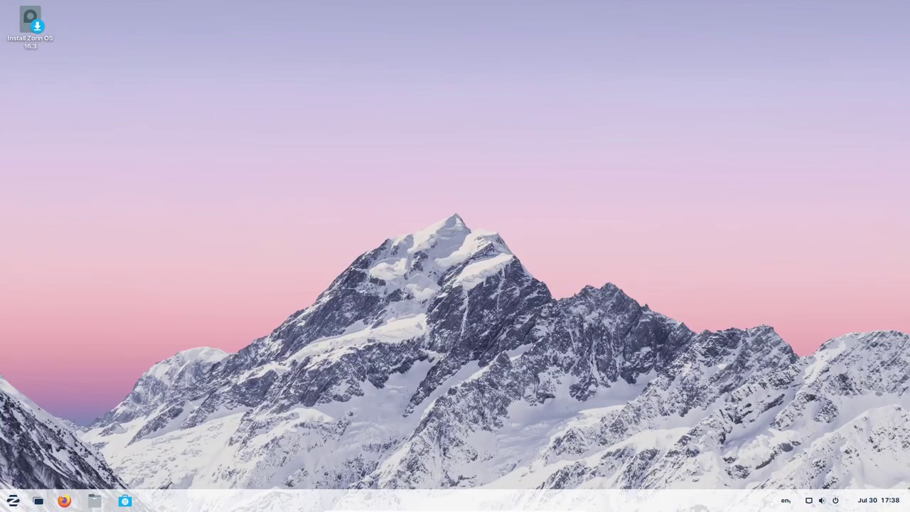
Step: Open the file manager and check its version in the About Files dialog
click(94, 500)
click(596, 114)
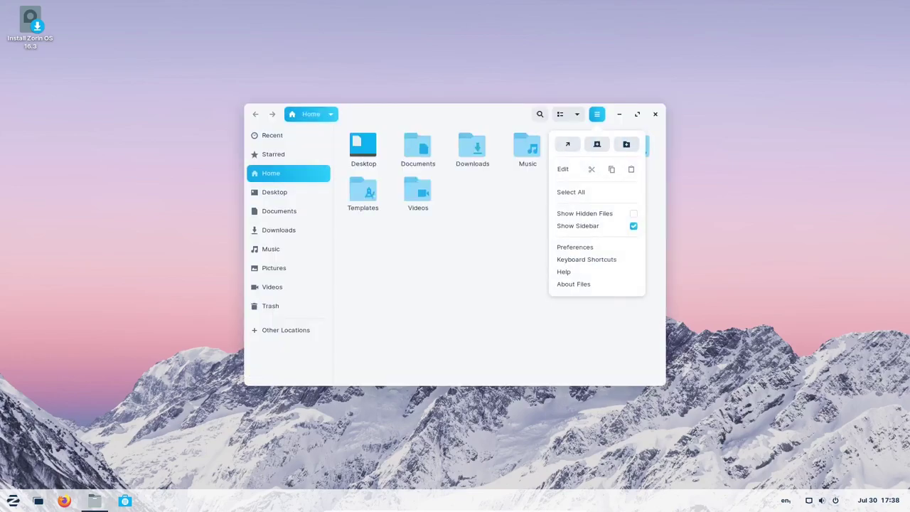
click(573, 283)
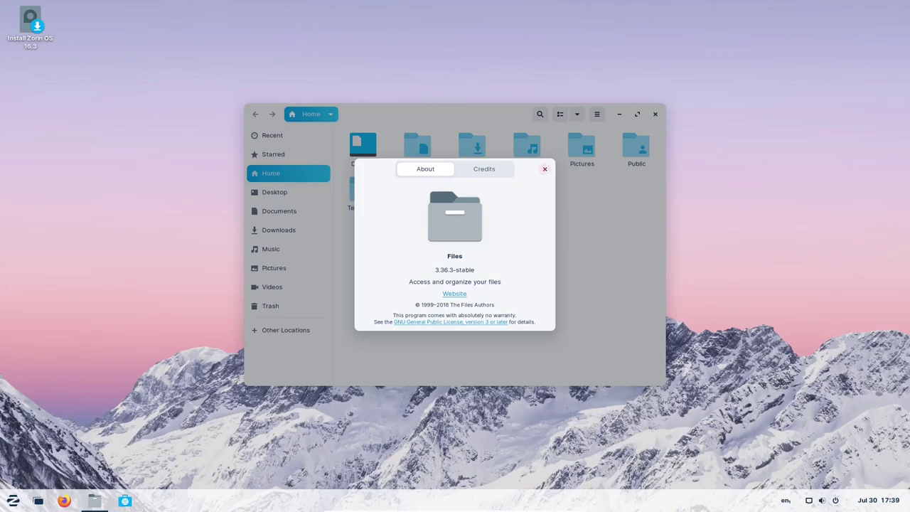
click(542, 169)
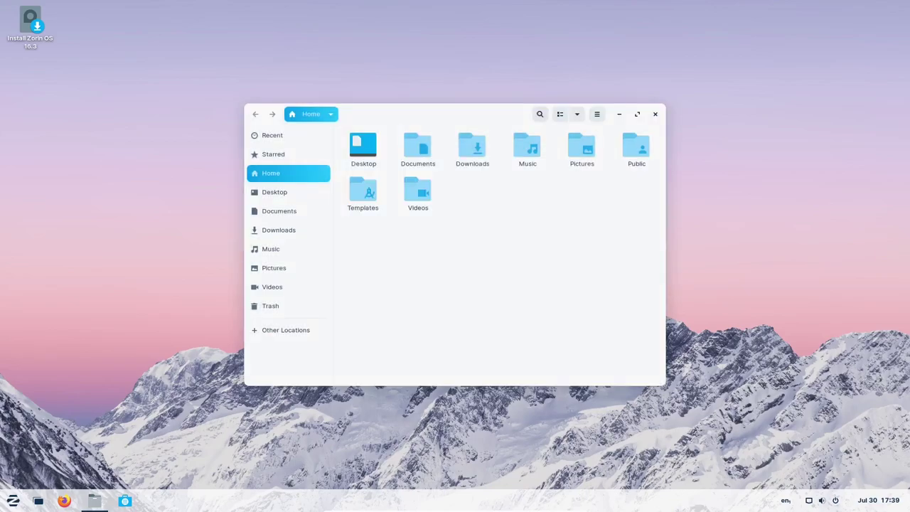
Step: Enlarge the file manager window and widen its sidebar slightly before closing it
drag(666, 386, 691, 419)
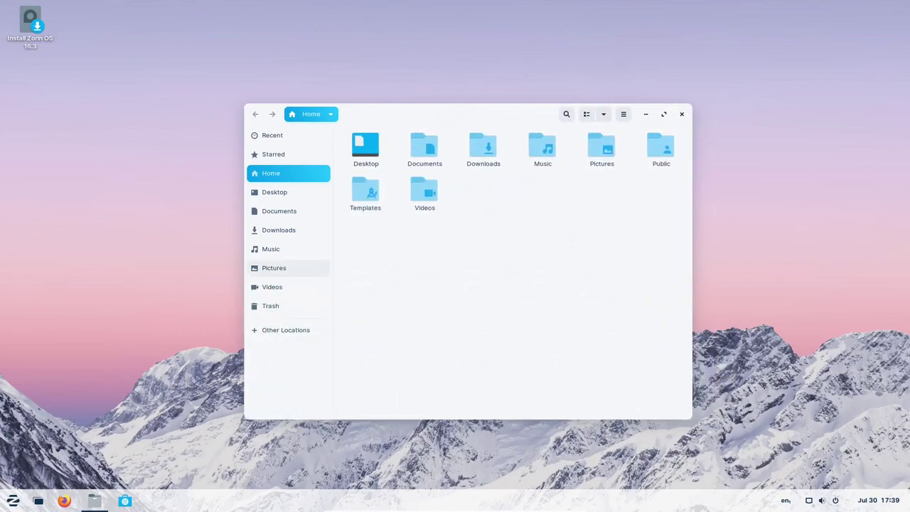
mouse_move(332, 284)
mouse_down()
mouse_move(503, 284)
mouse_move(319, 284)
mouse_move(346, 284)
mouse_up()
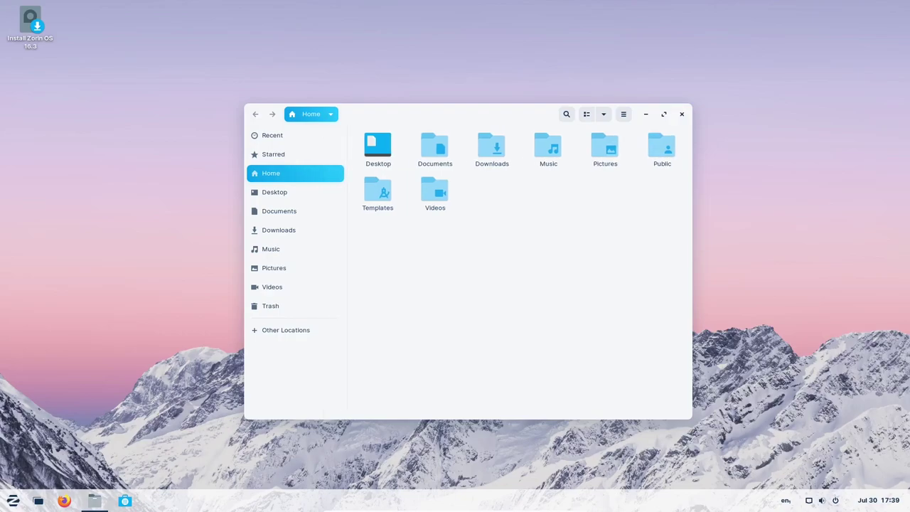
click(682, 114)
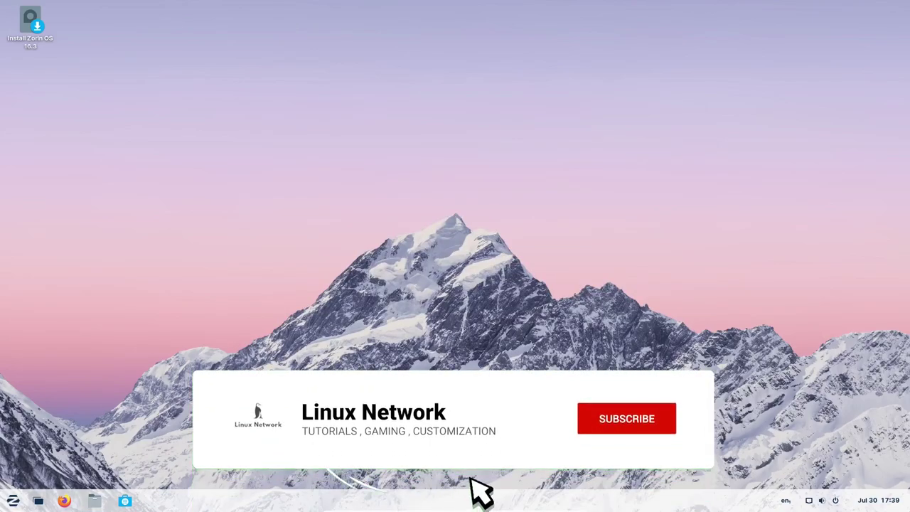
Step: Open the launcher menu to view the application categories
click(12, 501)
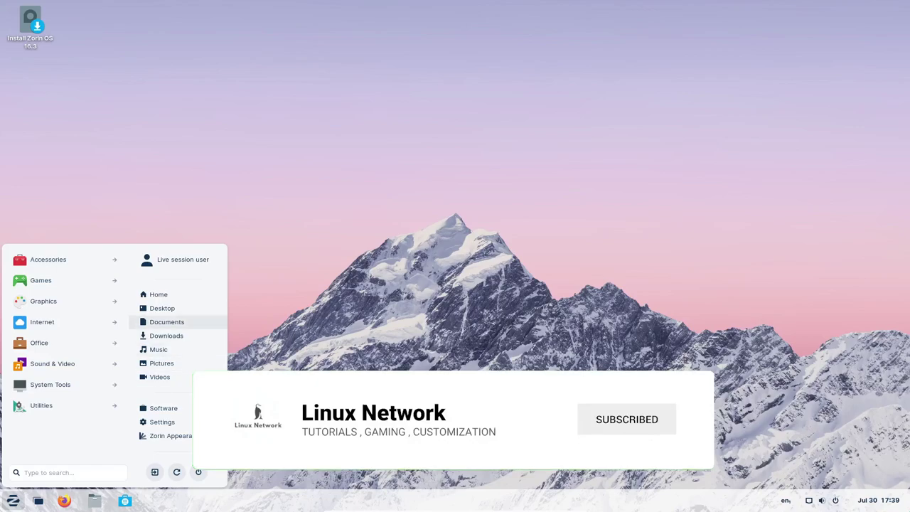